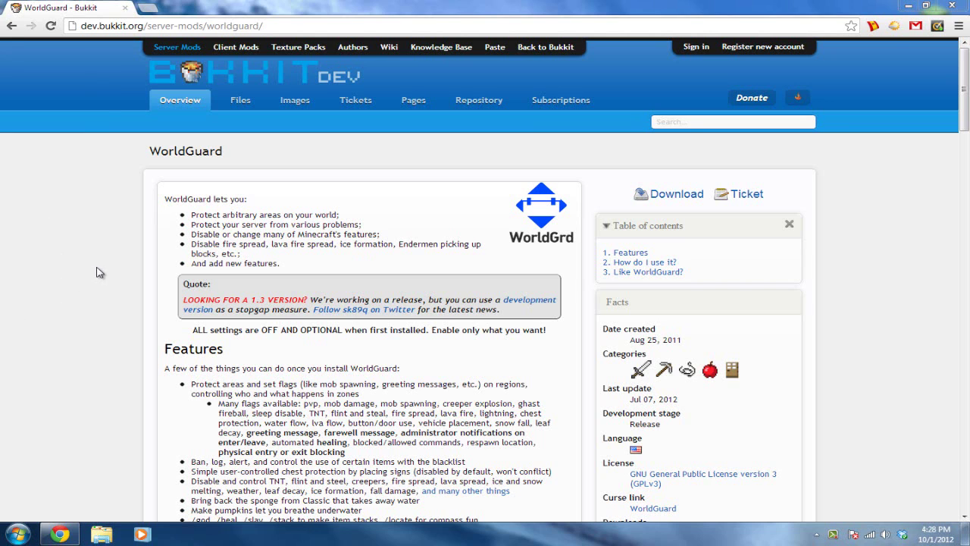
# Step: Scroll through the WorldGuard overview, dismiss the Low Disk Space warning, and return to the top
pyautogui.scroll(-3, 97, 266)
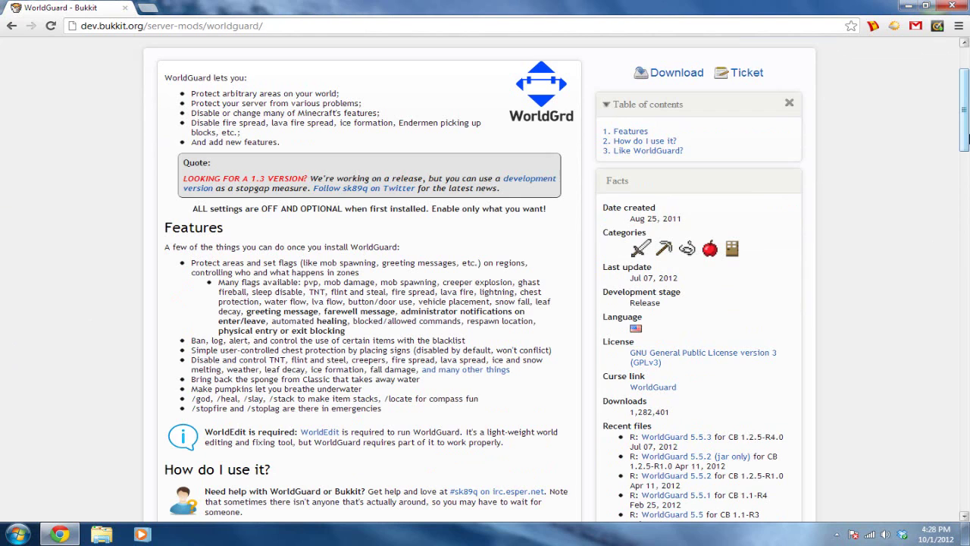
pyautogui.scroll(3, 967, 138)
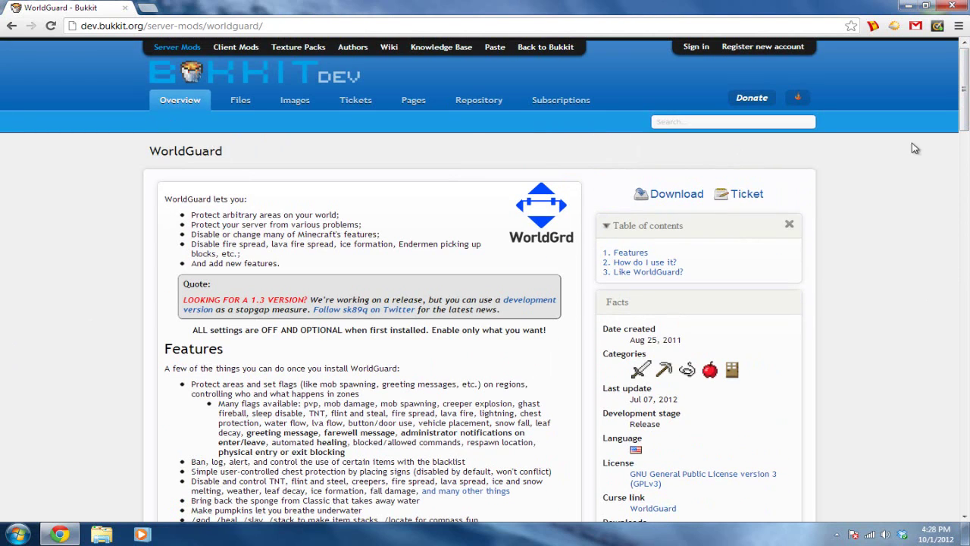
pyautogui.scroll(-4, 245, 300)
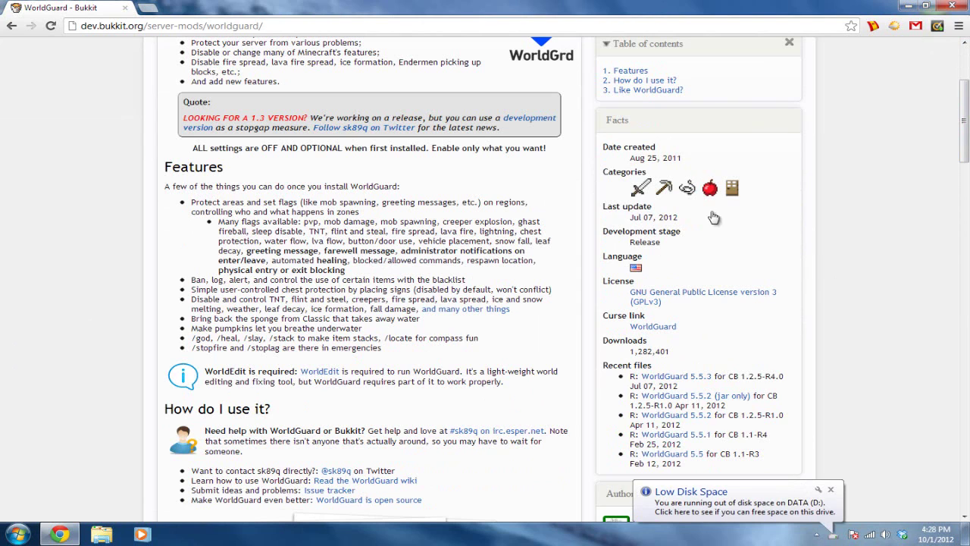
pyautogui.click(830, 490)
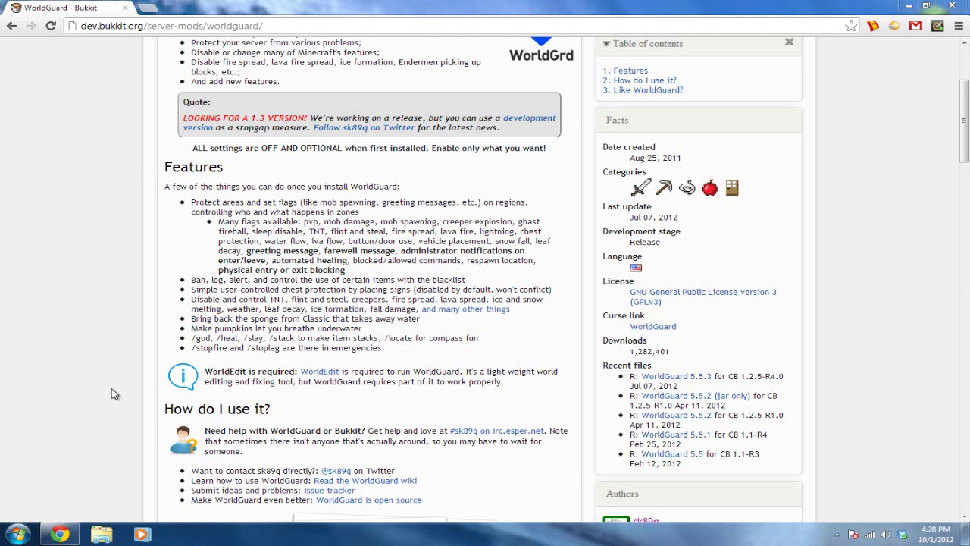
pyautogui.scroll(3, 113, 394)
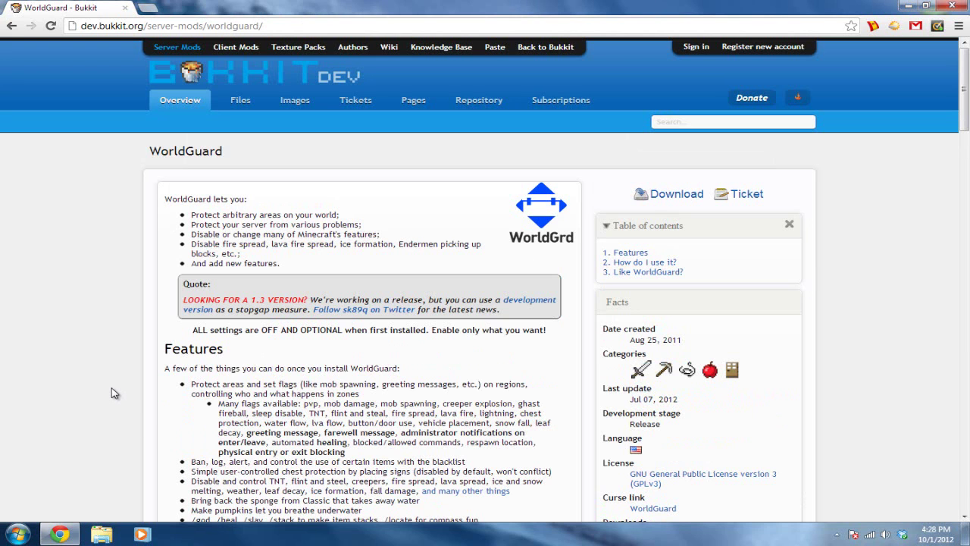
# Step: Download worldguard-5.5.3.zip from its file page and select the WorldGuard jar inside it
pyautogui.click(671, 194)
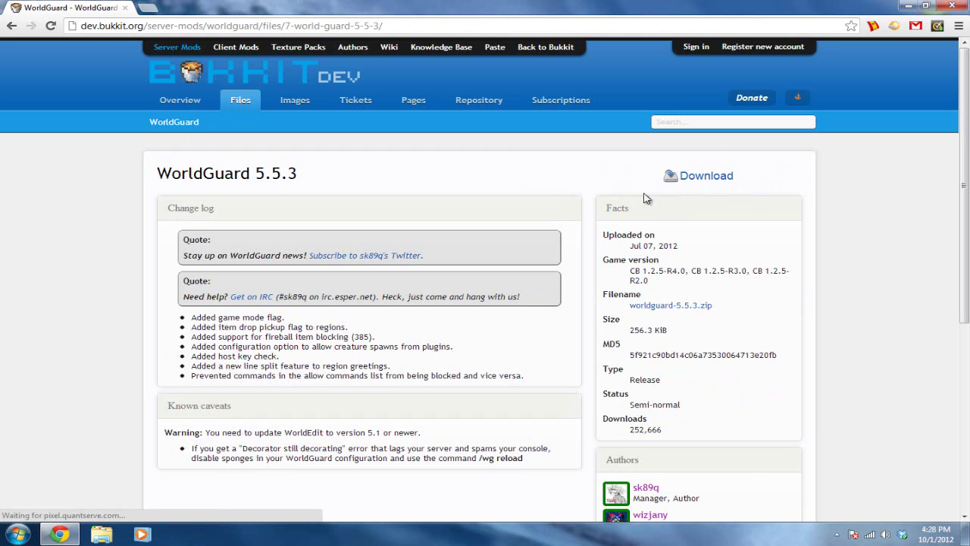
pyautogui.click(720, 180)
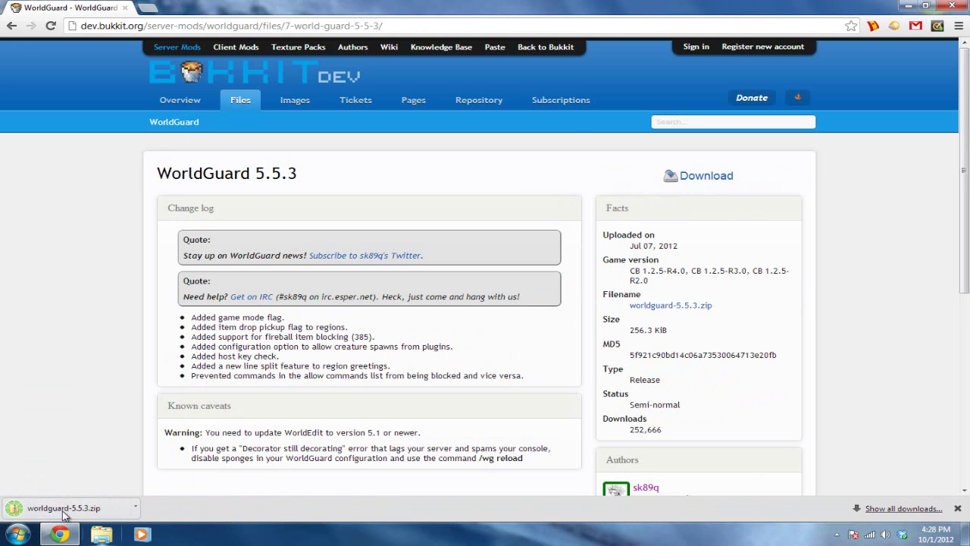
pyautogui.click(61, 506)
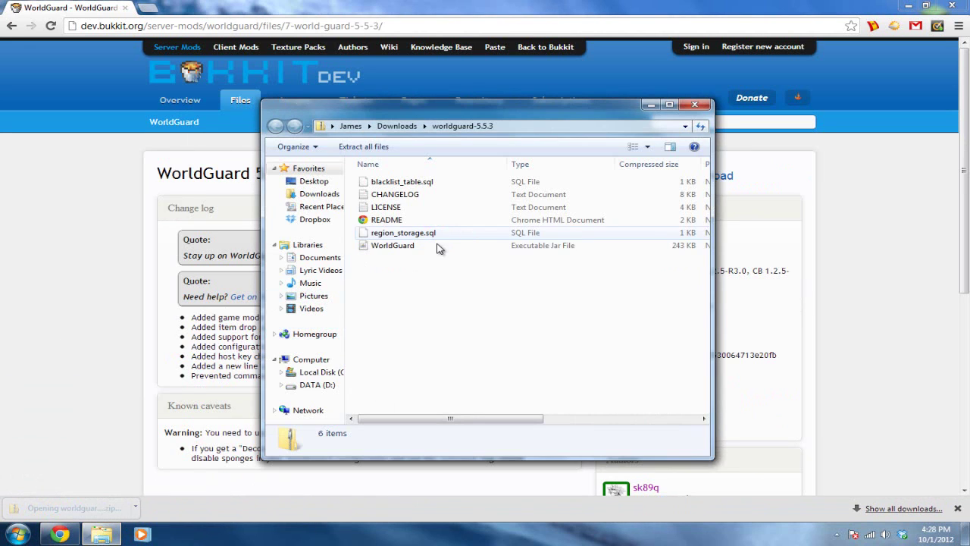
pyautogui.click(402, 246)
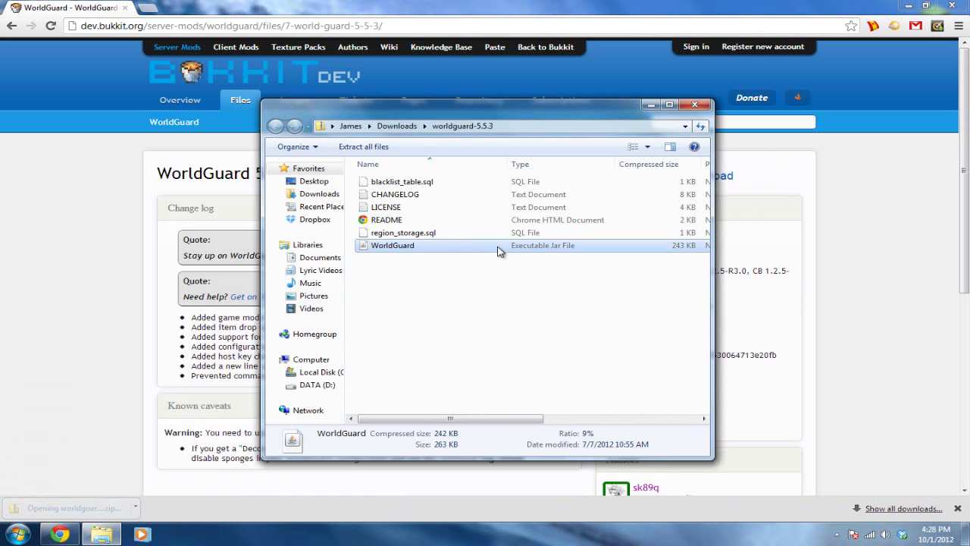
# Step: Minimise the zip window, show the desktop, and bring the browser and zip window back
pyautogui.click(101, 535)
pyautogui.click(965, 534)
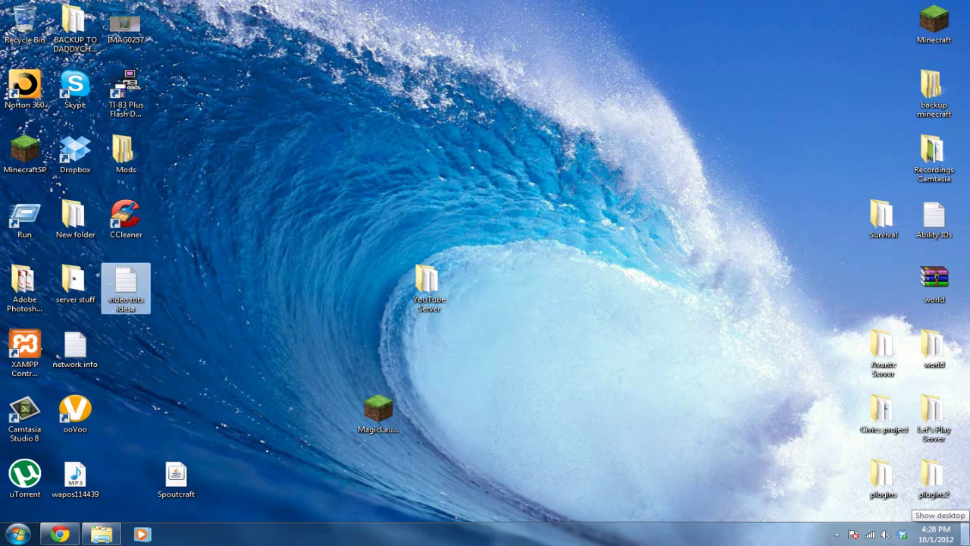
pyautogui.click(965, 534)
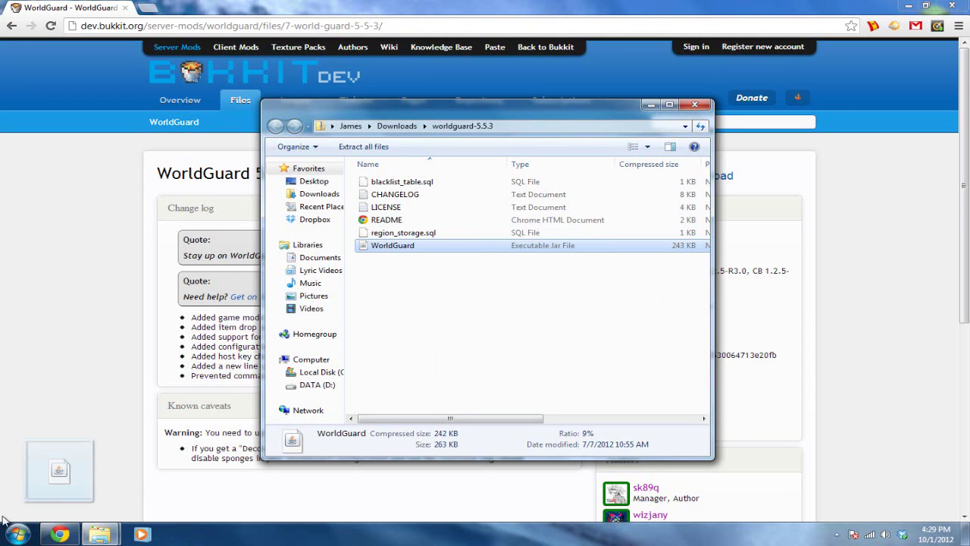
pyautogui.scroll(-4, 69, 478)
# Step: Copy the WorldGuard jar into the plugins folder and start the server with run.bat
pyautogui.moveTo(103, 536)
pyautogui.moveTo(103, 536); pyautogui.dragTo(371, 334)
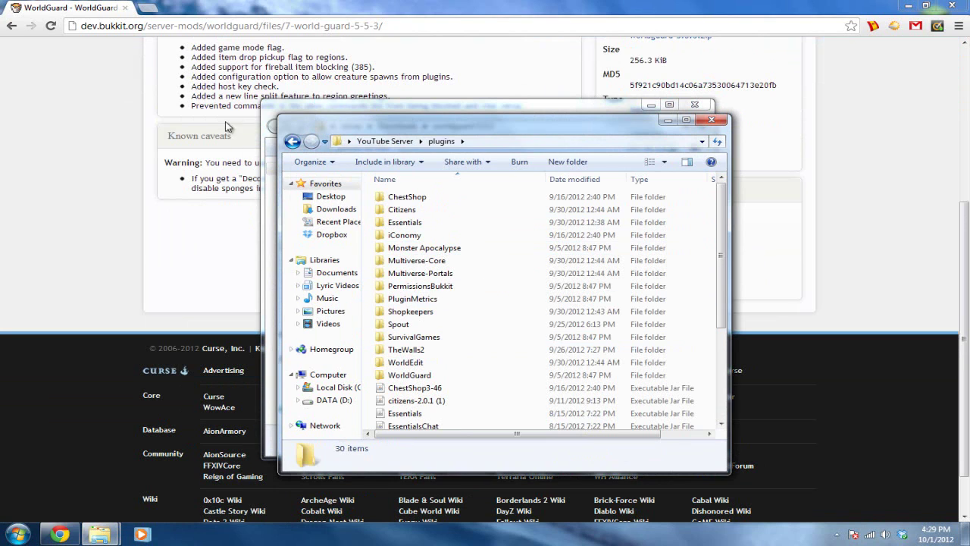
pyautogui.click(292, 142)
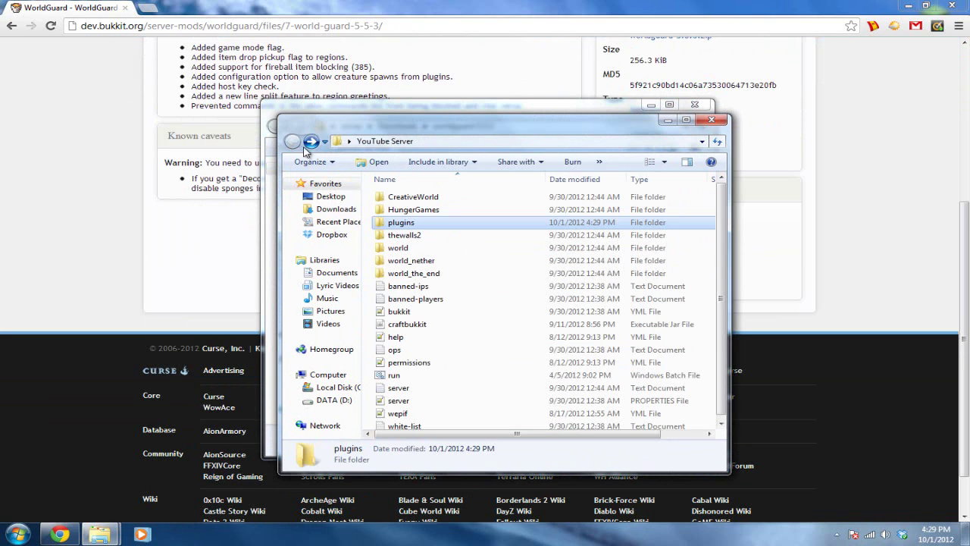
pyautogui.doubleClick(426, 375)
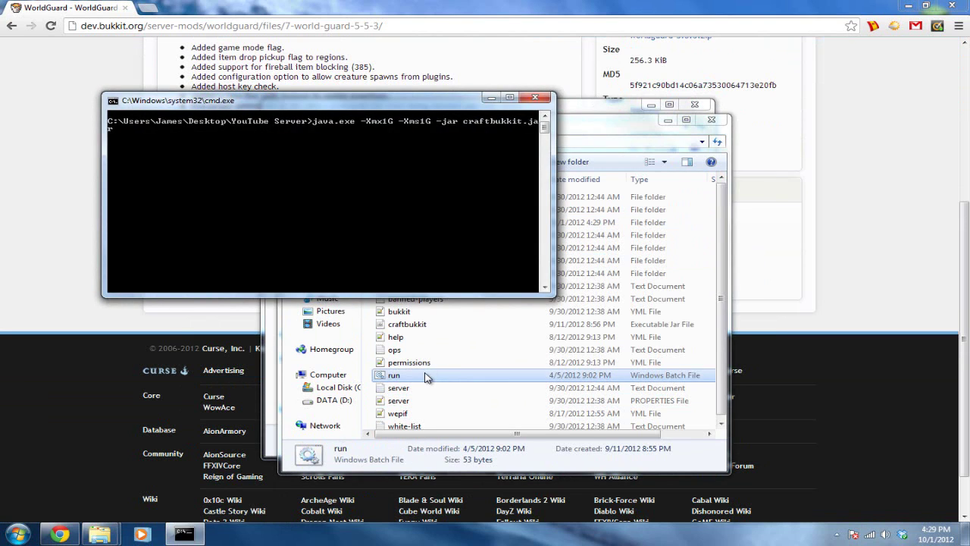
# Step: Browse plugins > WorldGuard, peek into the worlds folder, and select the config file
pyautogui.click(388, 225)
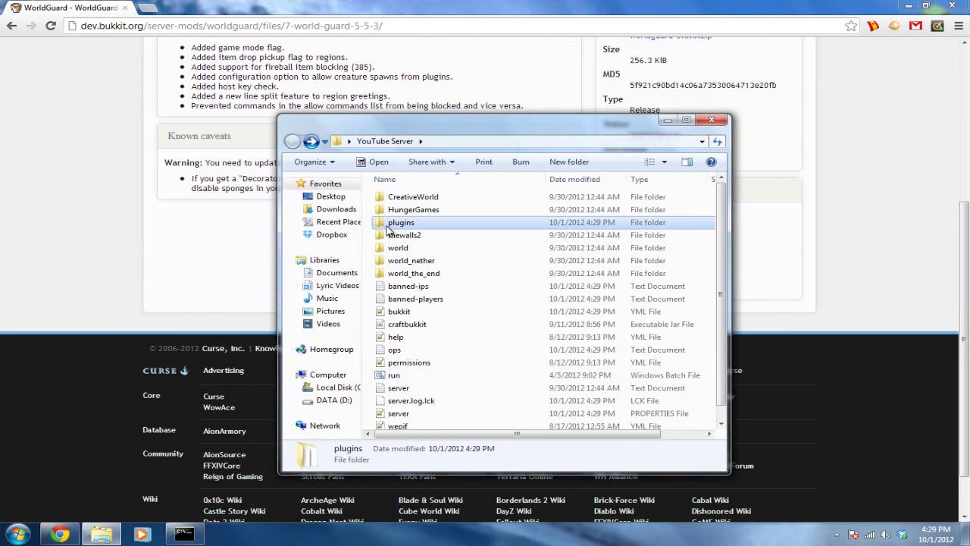
pyautogui.doubleClick(388, 226)
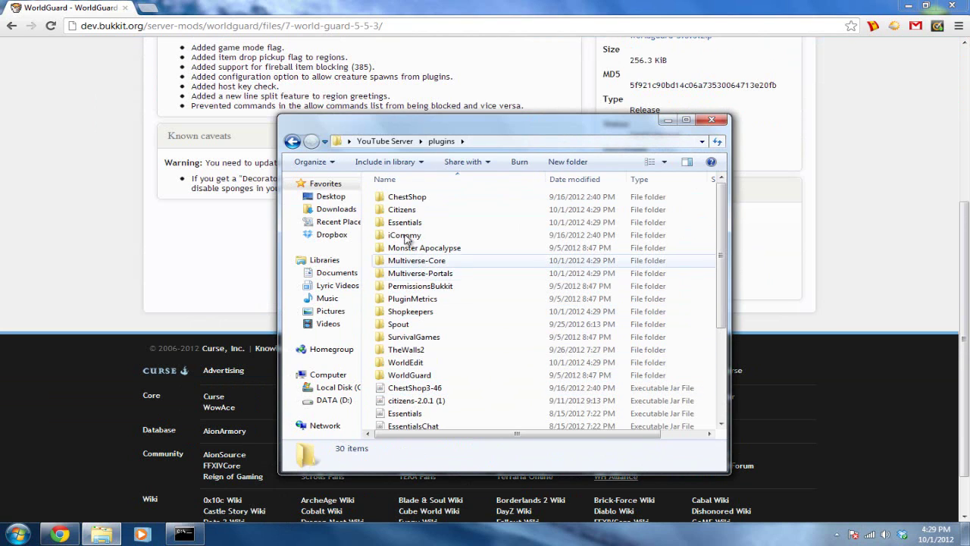
pyautogui.doubleClick(410, 375)
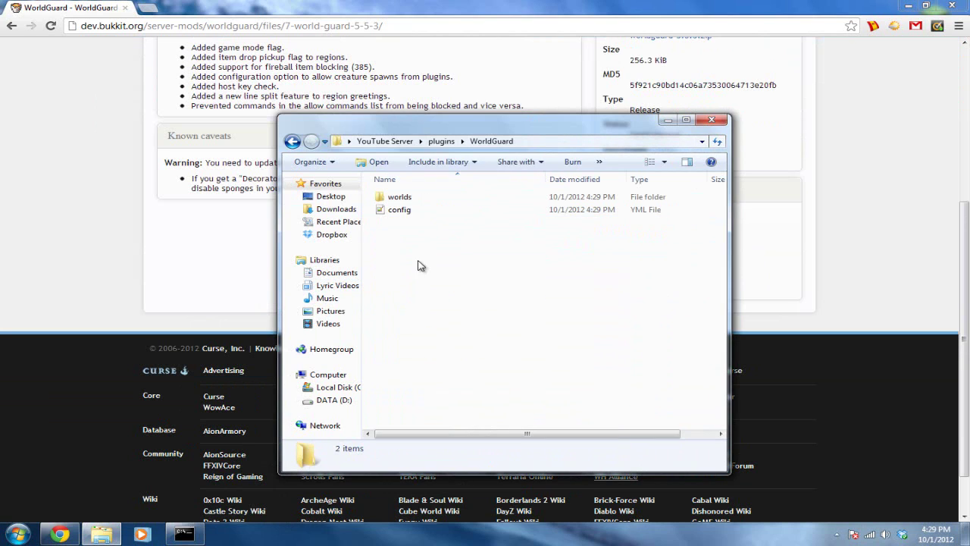
pyautogui.click(398, 209)
pyautogui.doubleClick(409, 201)
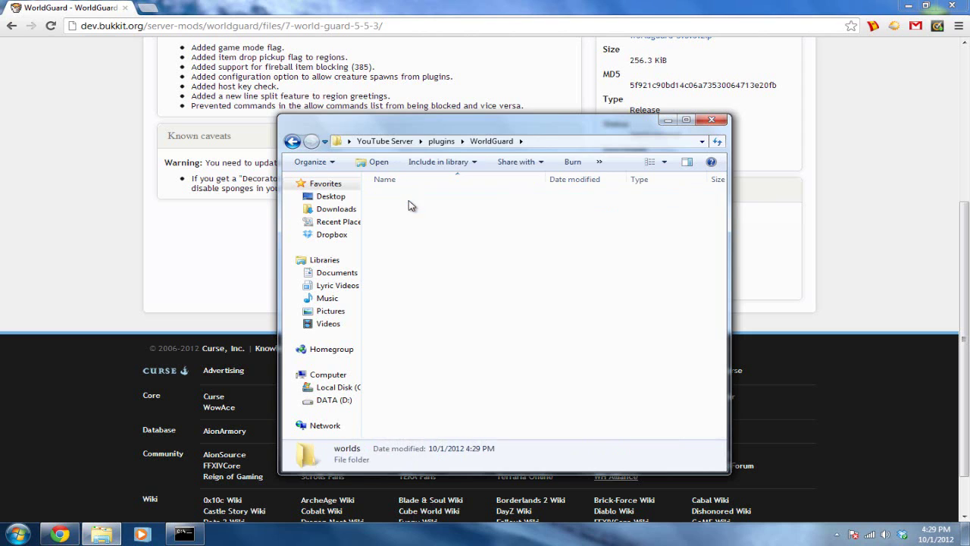
pyautogui.press('BackSpace')
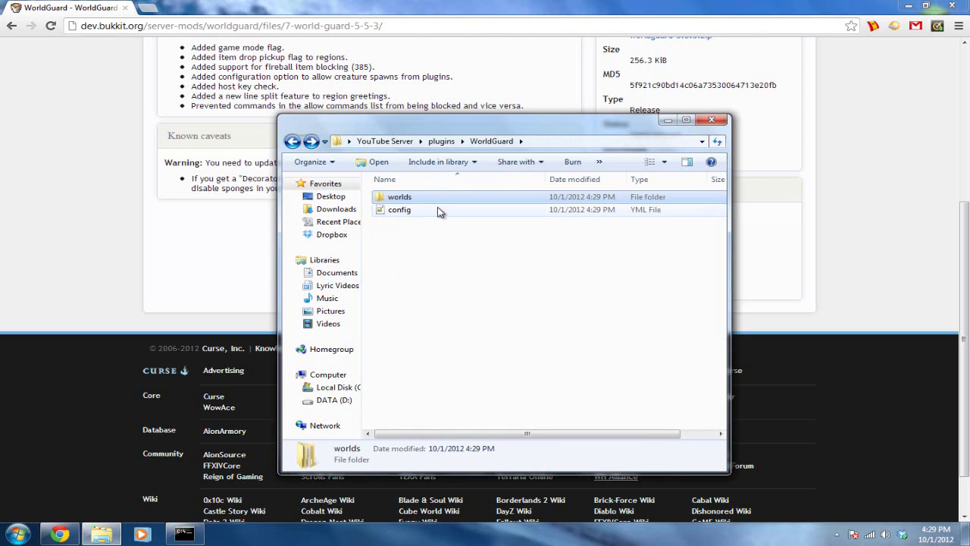
pyautogui.click(415, 210)
# Step: Open config.yml via Edit with Notepad++ and scroll past the sql block to the ignition settings
pyautogui.rightClick(420, 210)
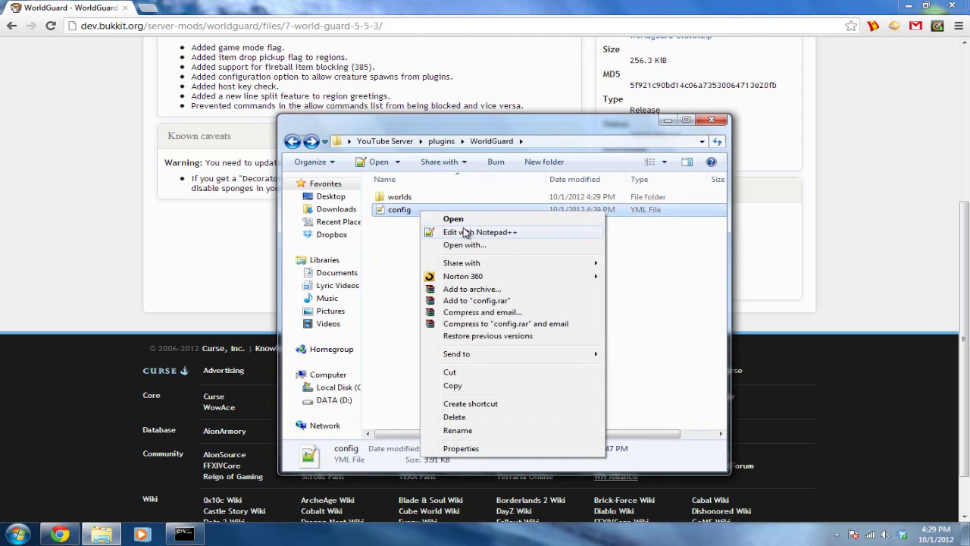
pyautogui.click(464, 233)
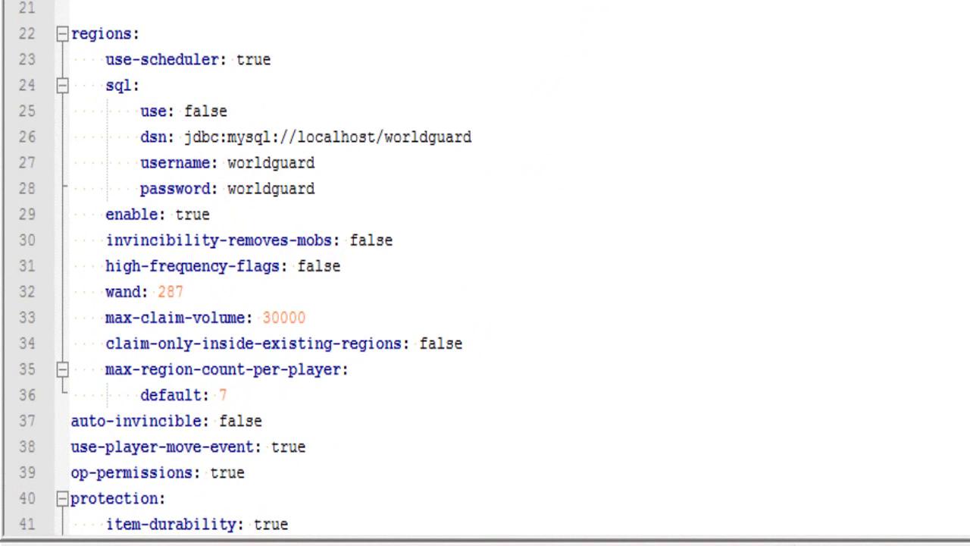
pyautogui.scroll(-2, 304, 273)
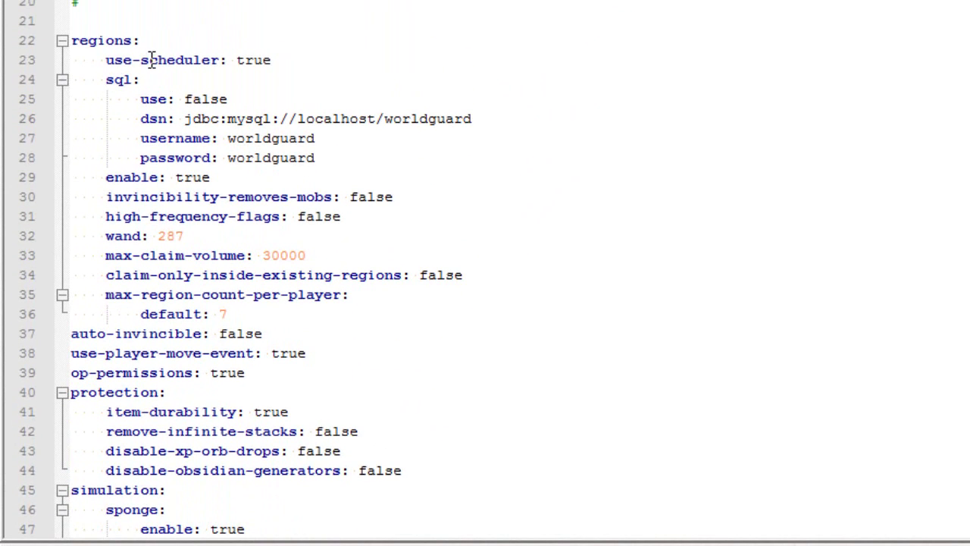
pyautogui.moveTo(316, 158); pyautogui.dragTo(91, 89)
pyautogui.click(346, 43)
pyautogui.scroll(-1, 346, 43)
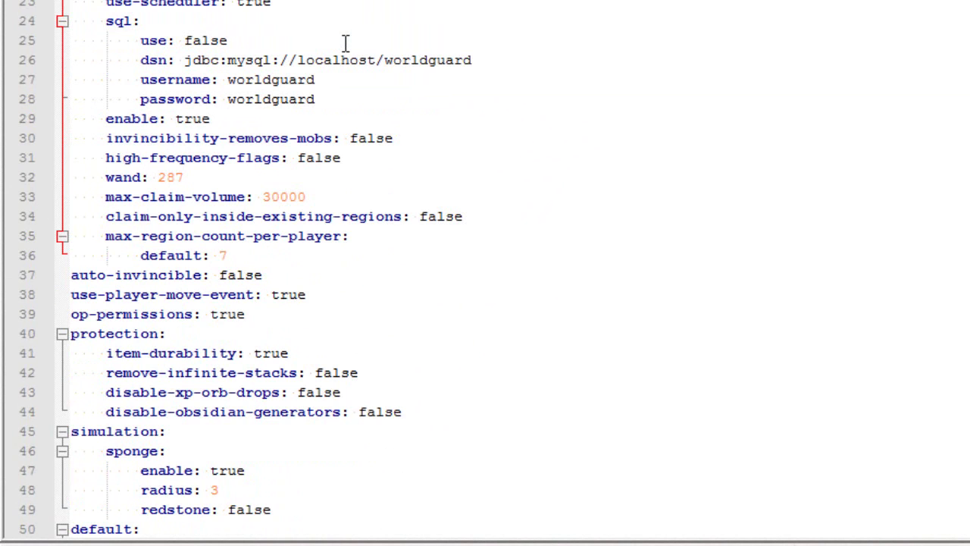
pyautogui.scroll(-1, 140, 113)
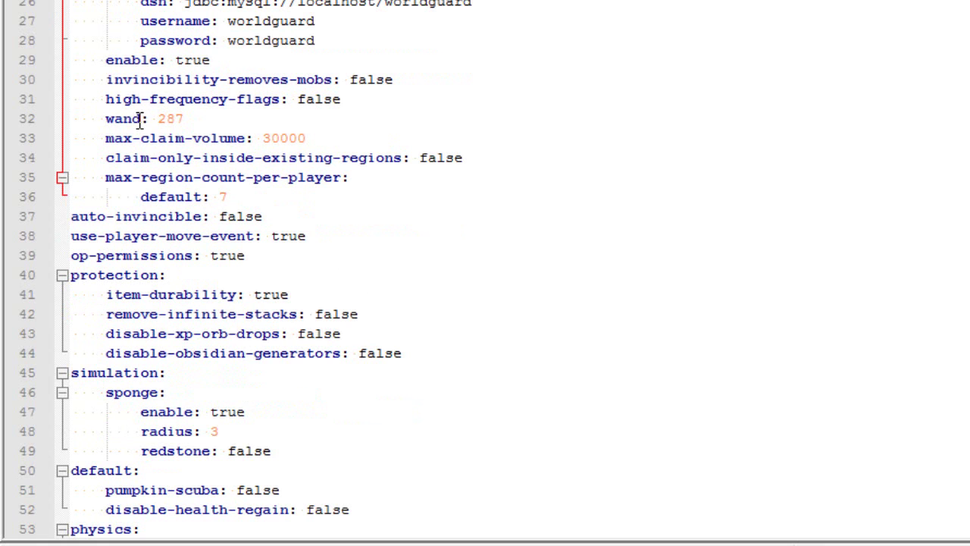
pyautogui.scroll(-1, 147, 116)
pyautogui.scroll(-1, 165, 109)
pyautogui.scroll(-1, 175, 106)
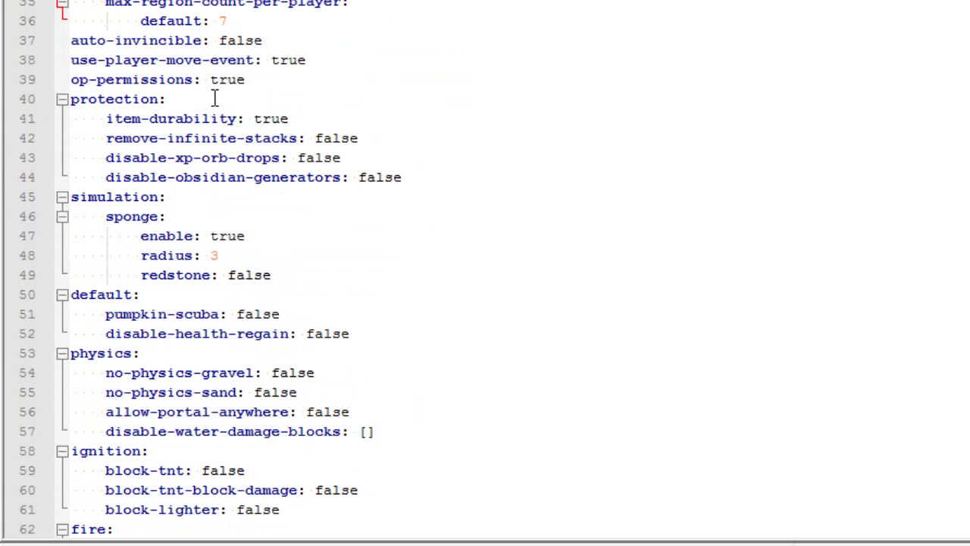
pyautogui.scroll(-3, 213, 106)
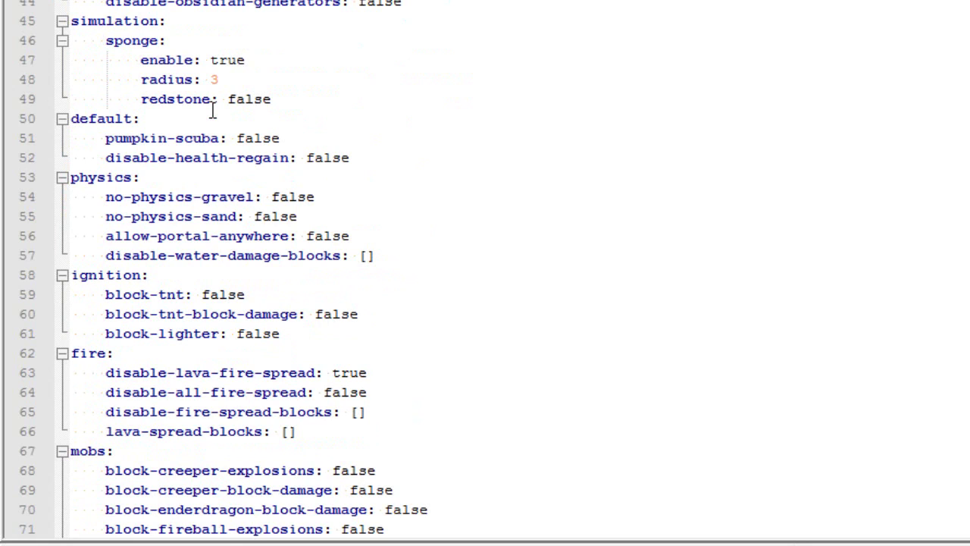
pyautogui.scroll(1, 213, 111)
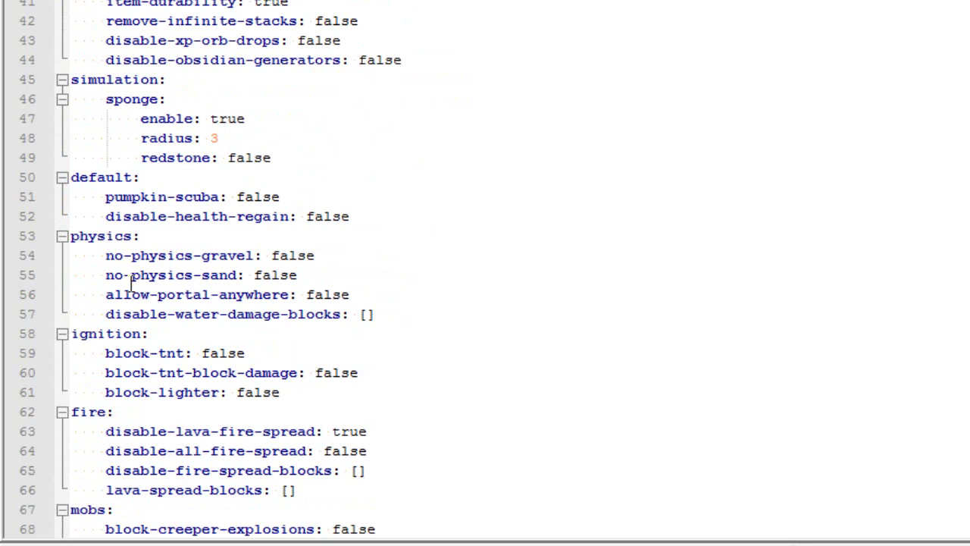
pyautogui.doubleClick(235, 354)
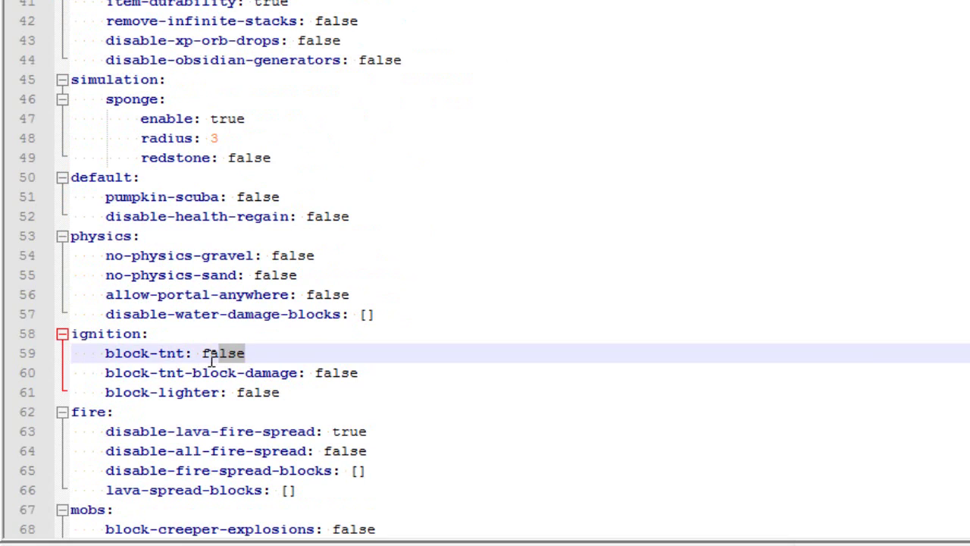
pyautogui.click(400, 361)
pyautogui.scroll(-1, 226, 369)
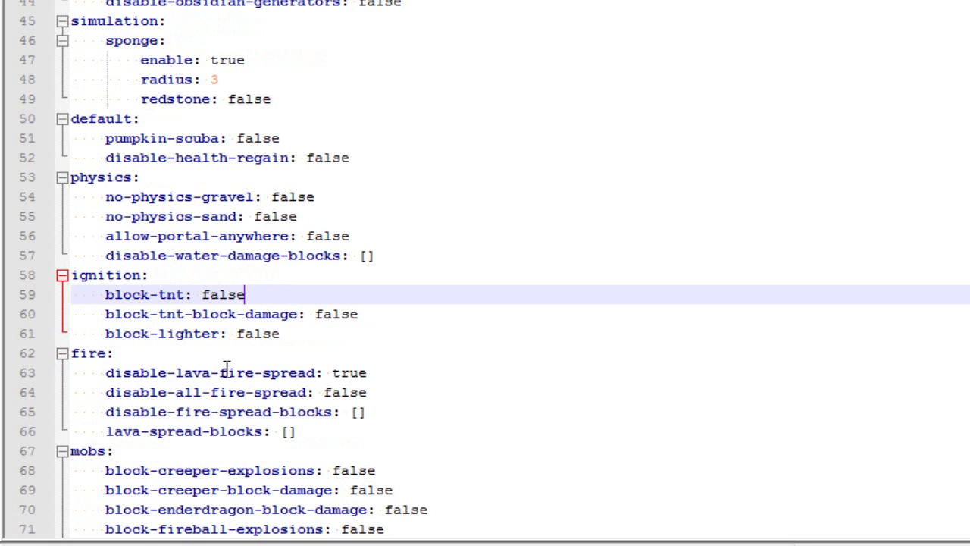
pyautogui.scroll(-3, 368, 371)
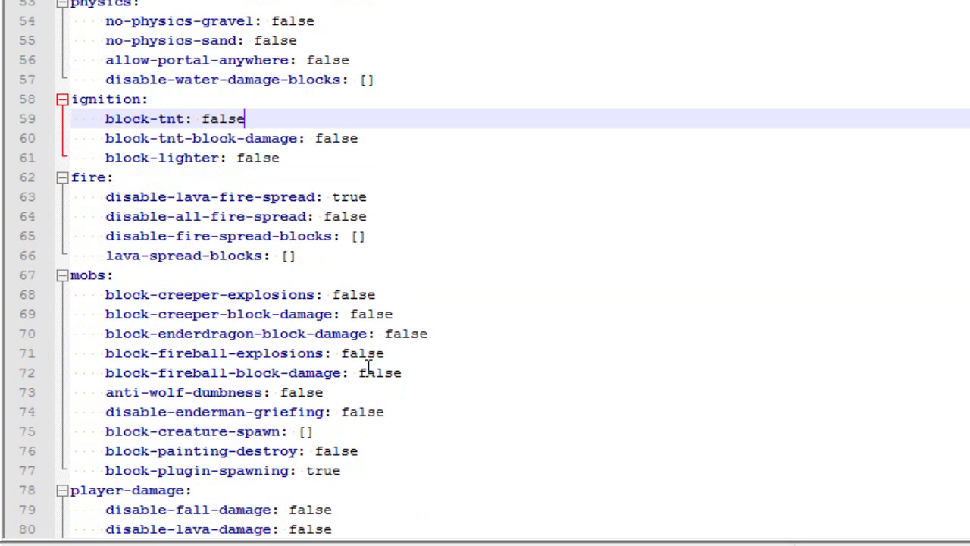
pyautogui.scroll(-2, 109, 356)
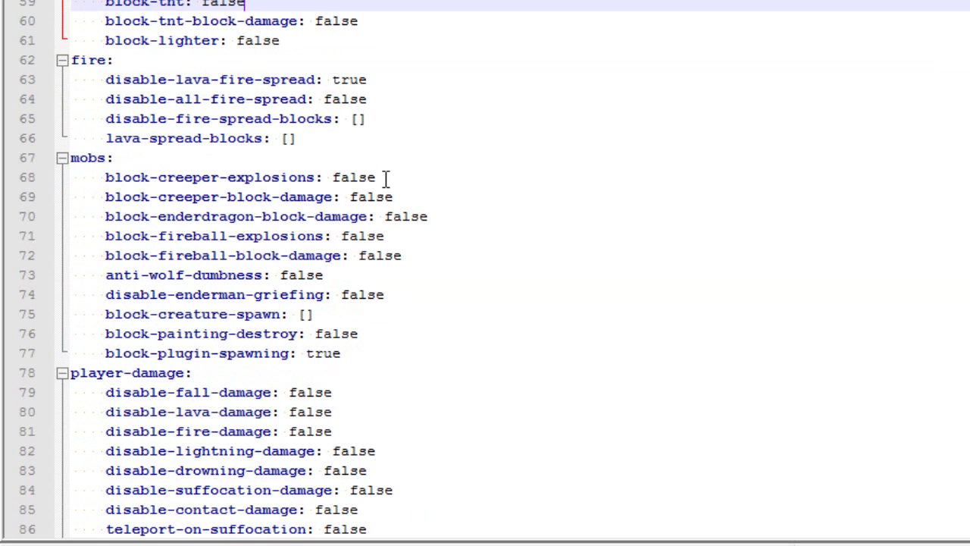
pyautogui.click(349, 176)
pyautogui.click(326, 64)
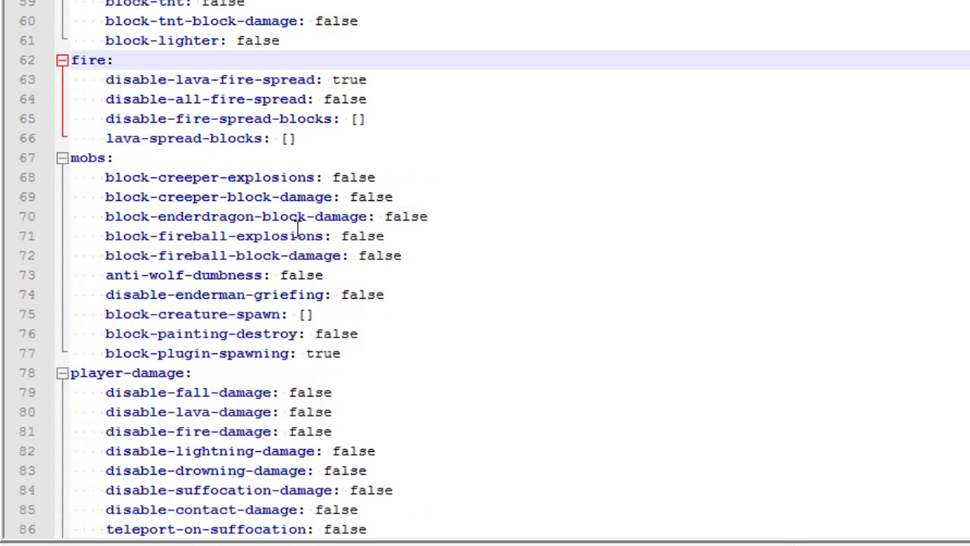
pyautogui.click(391, 333)
pyautogui.click(231, 318)
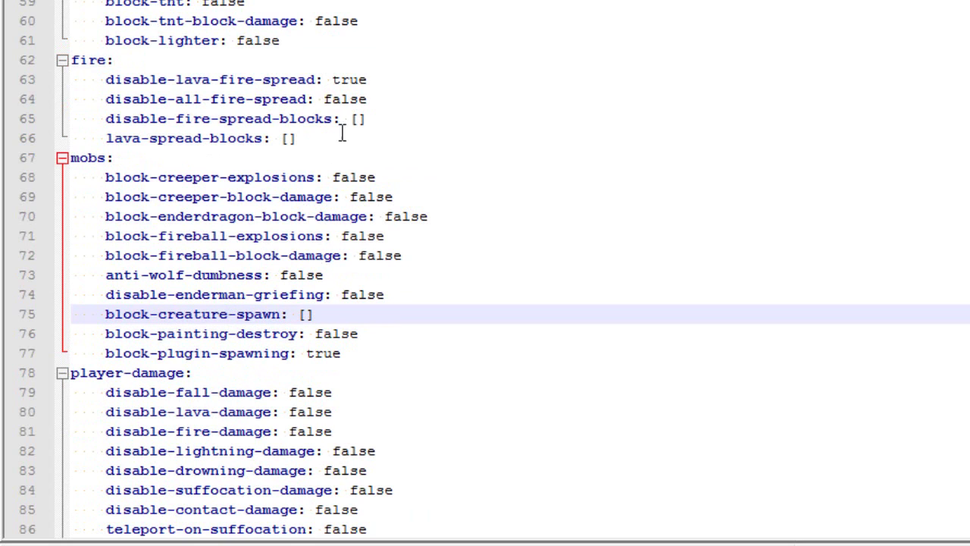
pyautogui.doubleClick(334, 178)
pyautogui.press('Up')
pyautogui.press('Up')
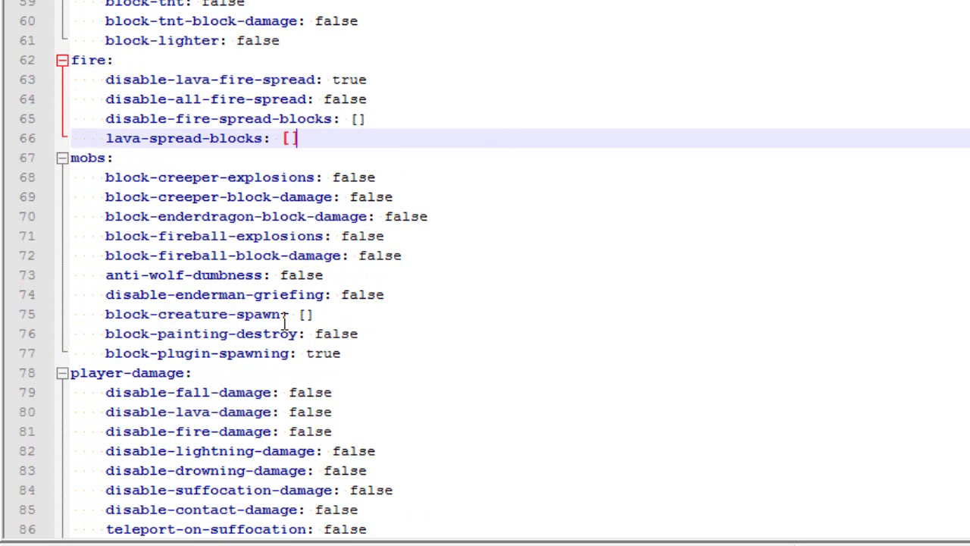
pyautogui.scroll(-5, 175, 391)
pyautogui.scroll(-1, 180, 226)
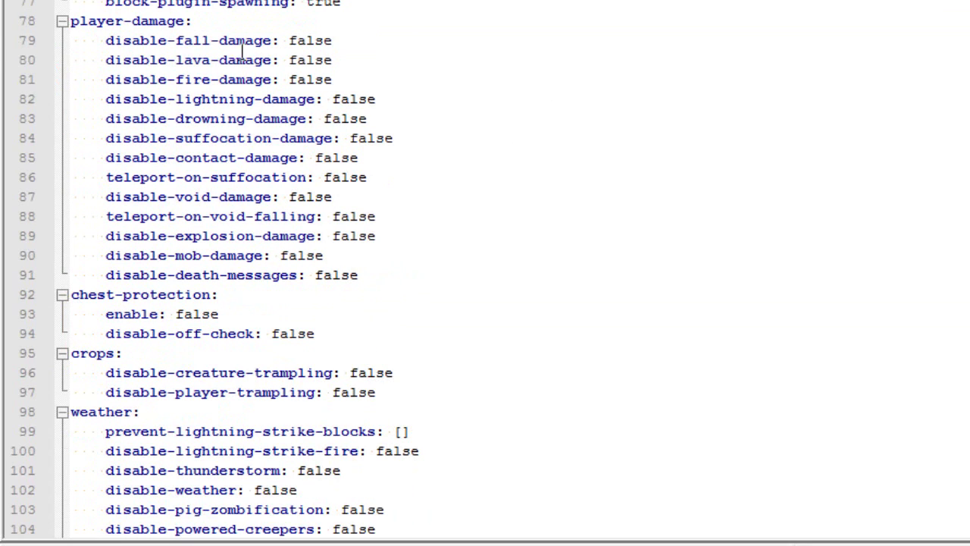
pyautogui.scroll(-3, 263, 514)
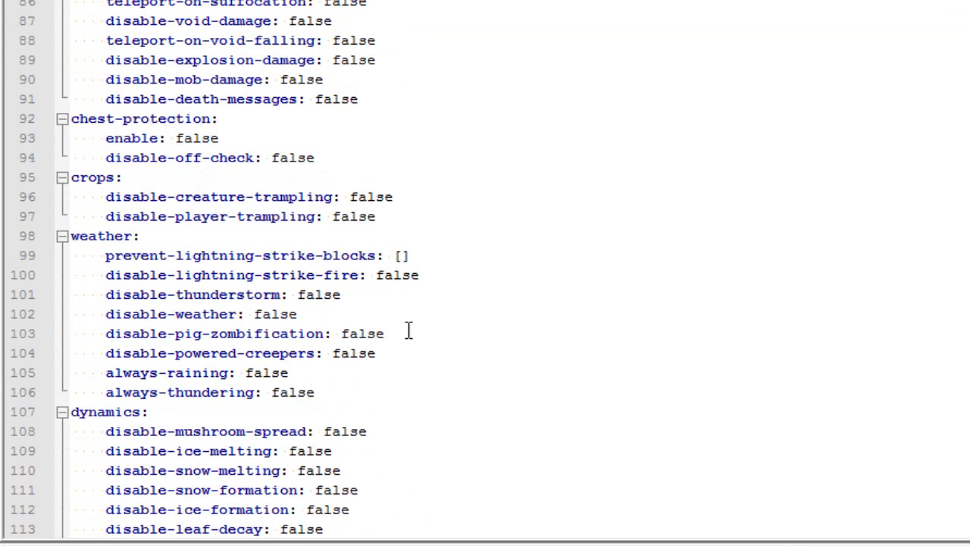
pyautogui.scroll(-1, 250, 122)
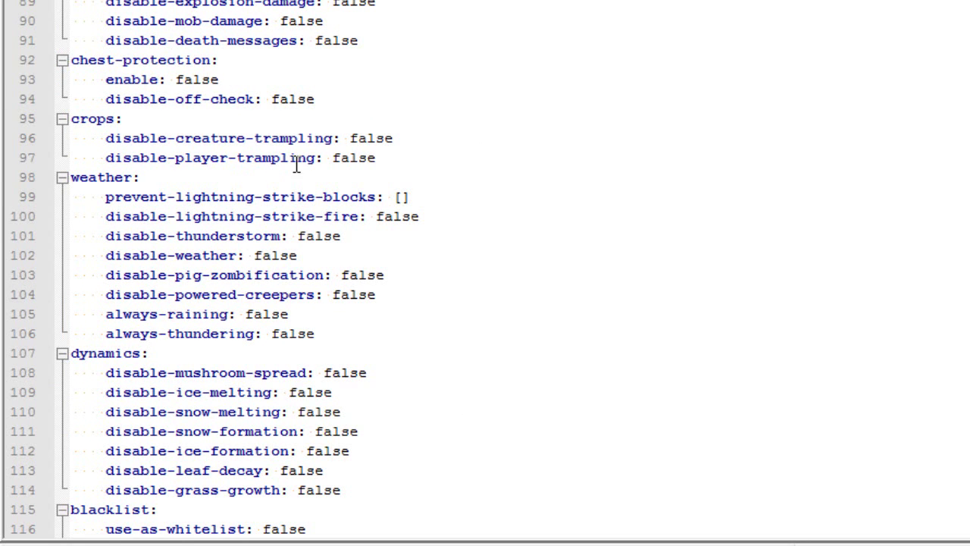
pyautogui.scroll(-1, 73, 119)
pyautogui.scroll(-5, 410, 282)
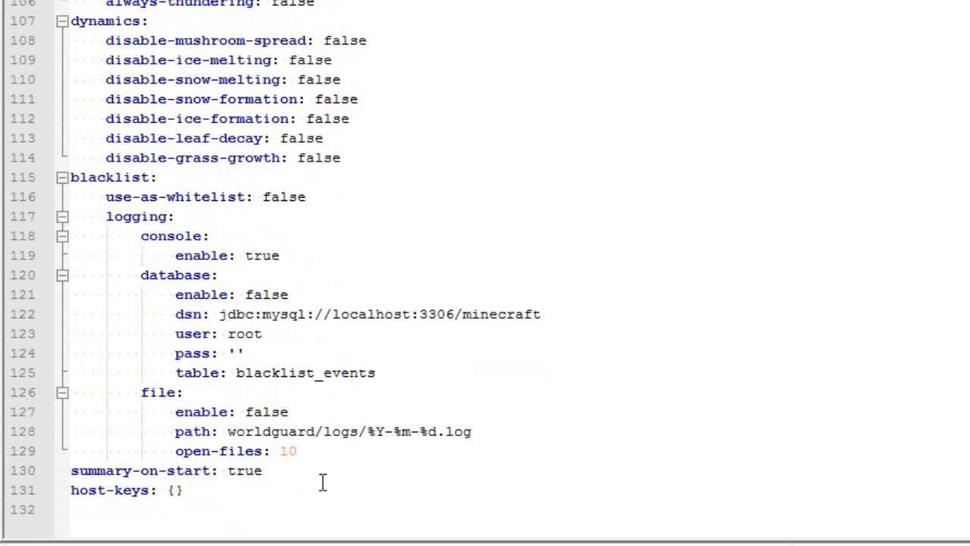
pyautogui.moveTo(229, 430); pyautogui.dragTo(495, 422)
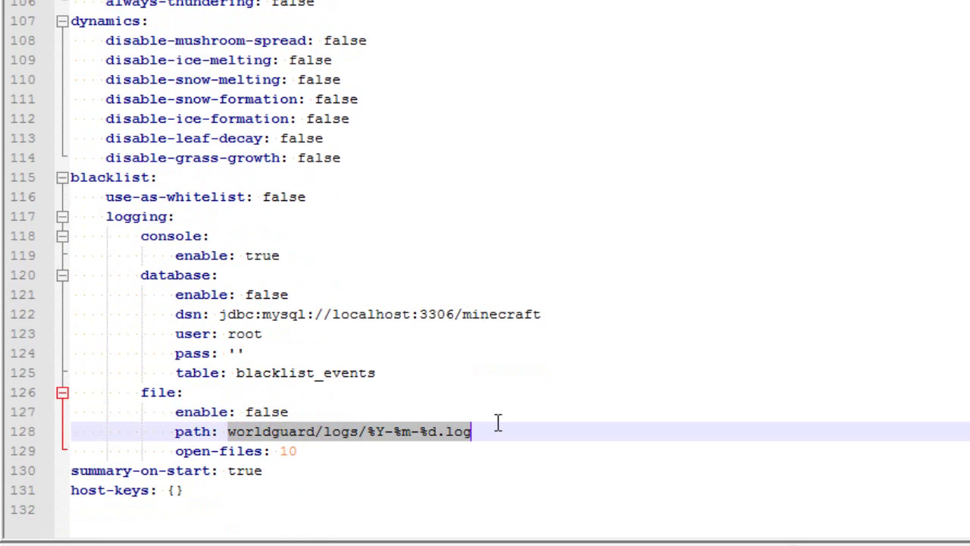
pyautogui.click(447, 413)
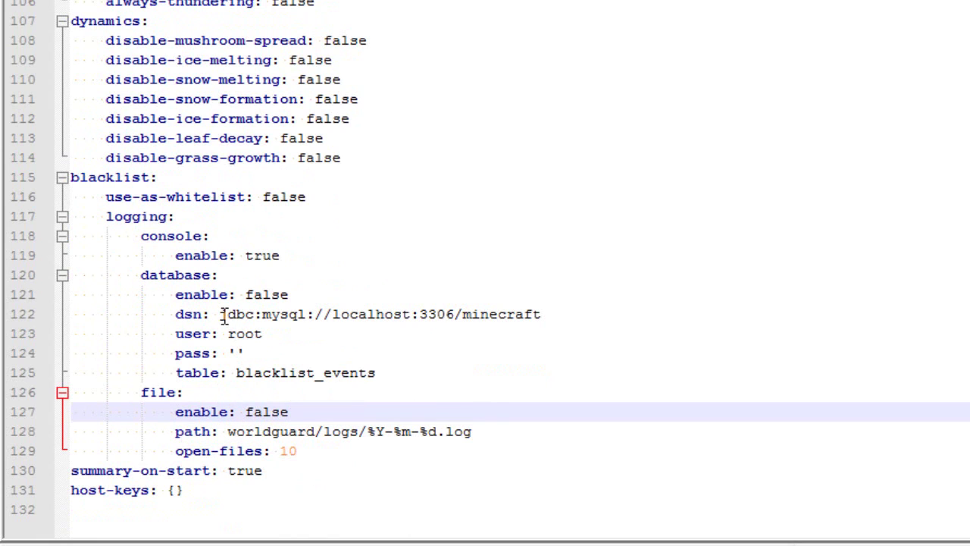
pyautogui.moveTo(220, 314); pyautogui.dragTo(549, 311)
pyautogui.click(517, 220)
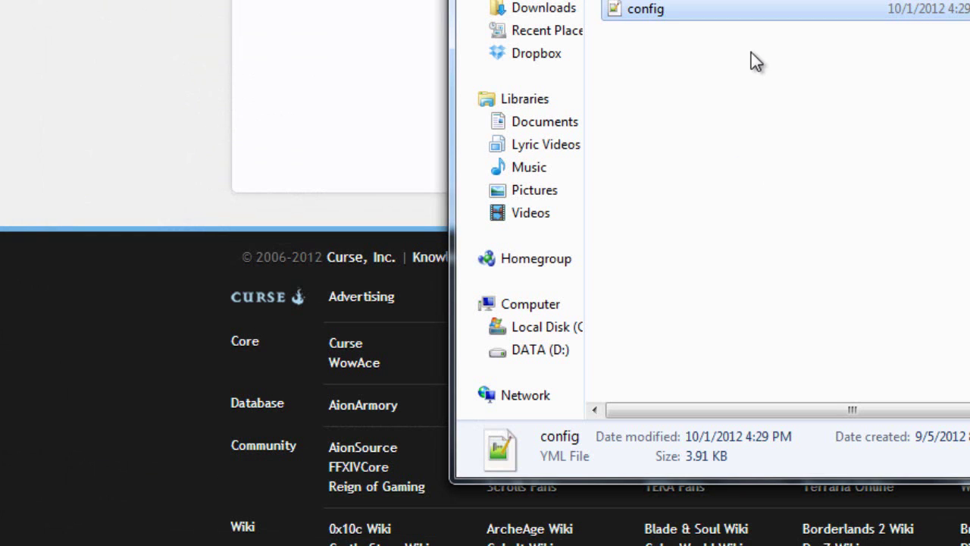
# Step: Clear the file selection and go up to the parent folder in Explorer
pyautogui.click(751, 53)
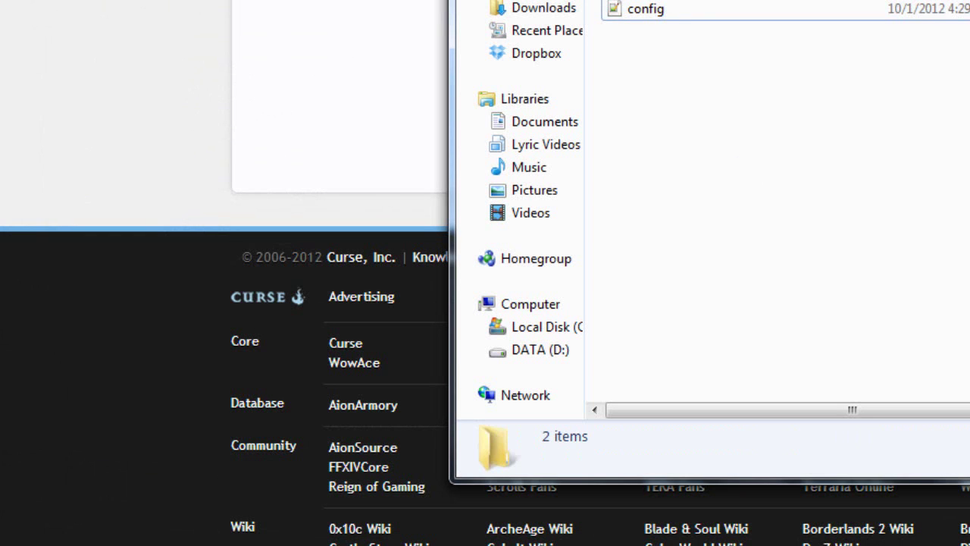
pyautogui.press('BackSpace')
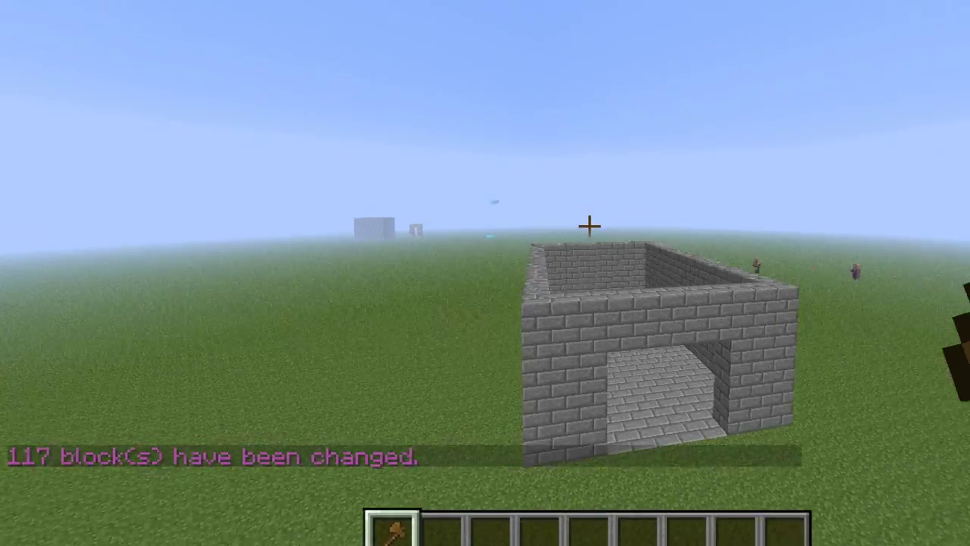
# Step: Walk to the stone-brick house and mark both selection corners with the wand, top and base
pyautogui.press('w')
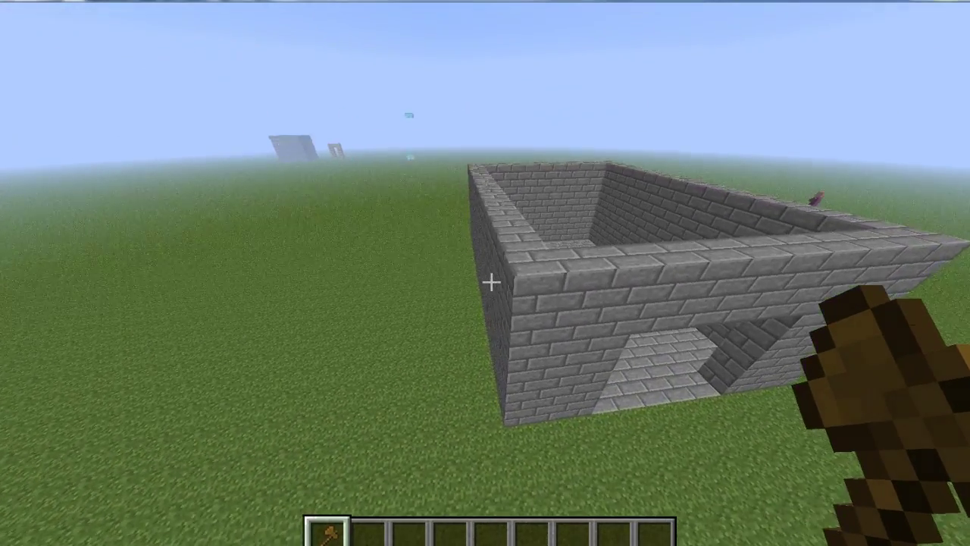
pyautogui.press('s')
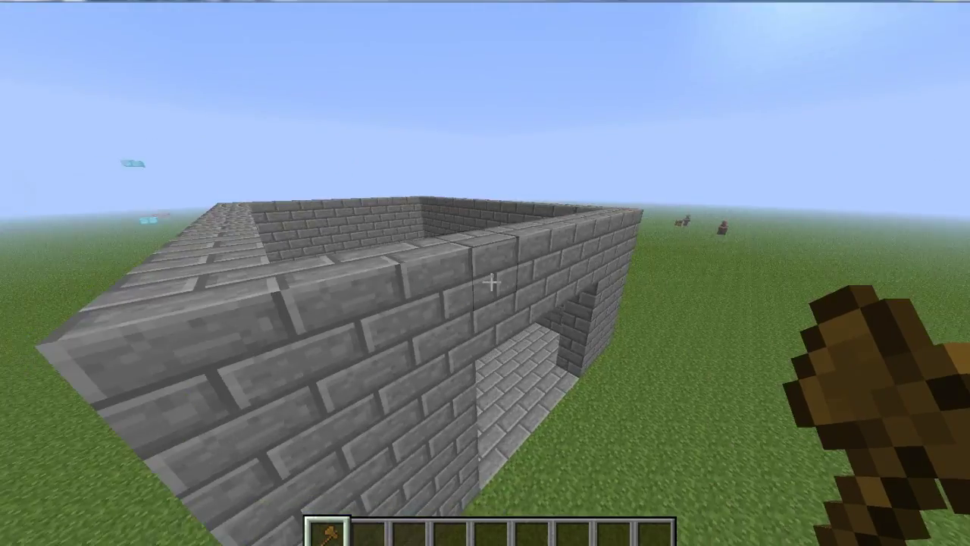
pyautogui.press('w')
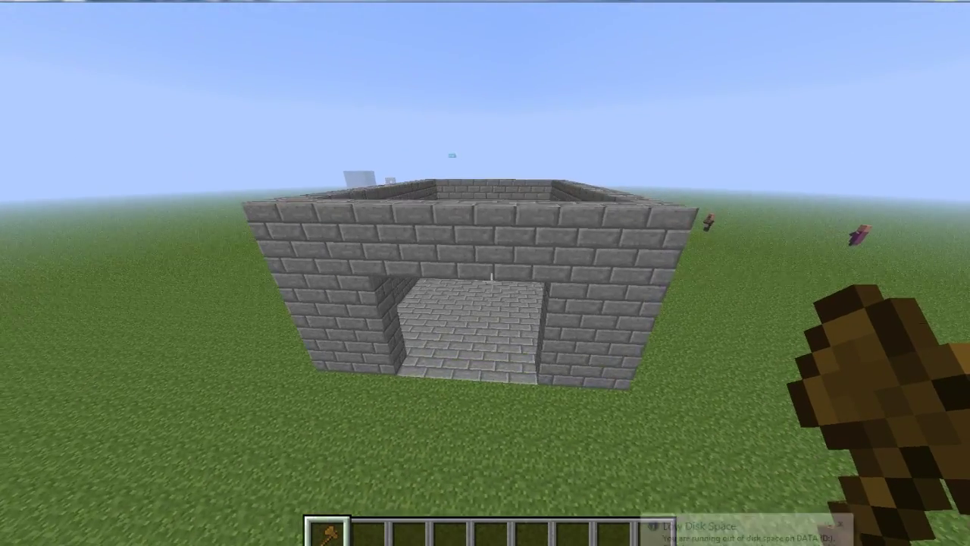
pyautogui.press('s')
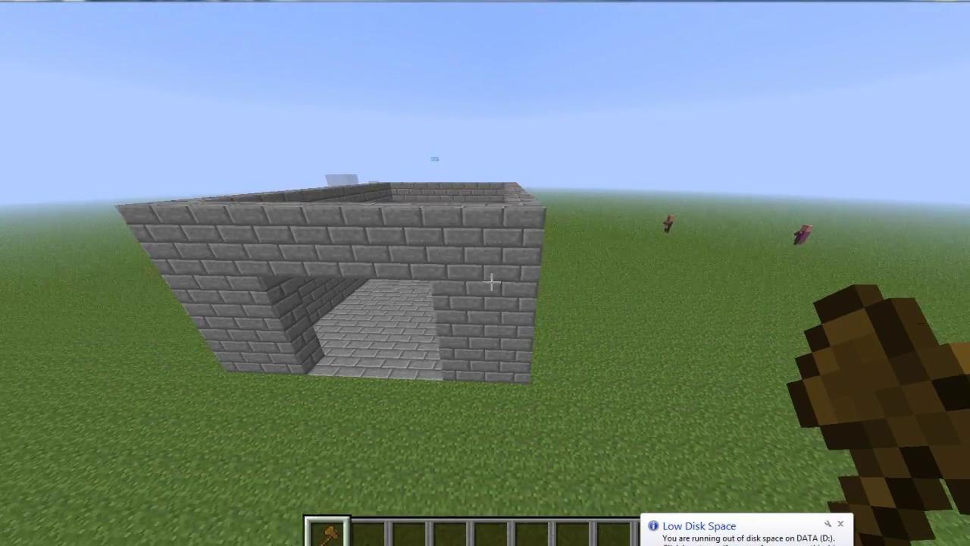
pyautogui.press('w')
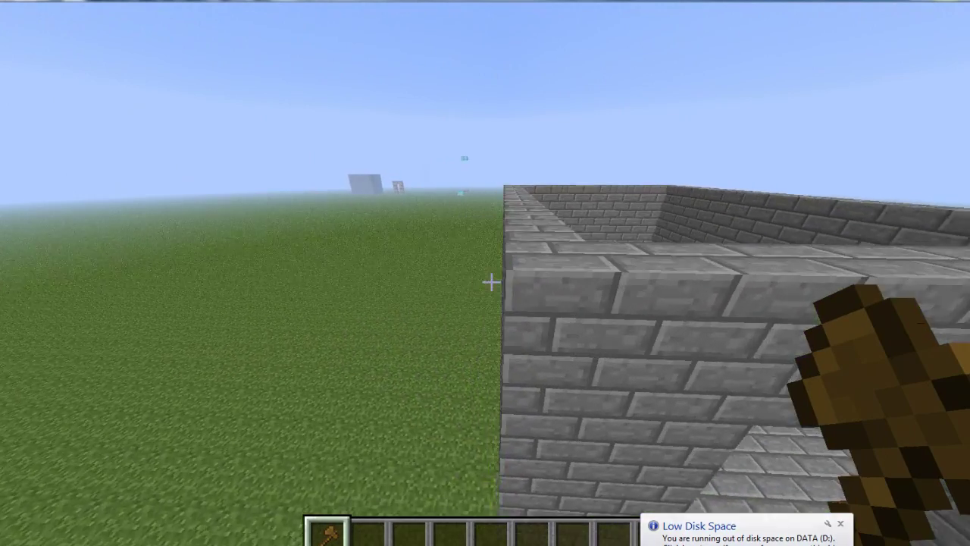
pyautogui.press('w')
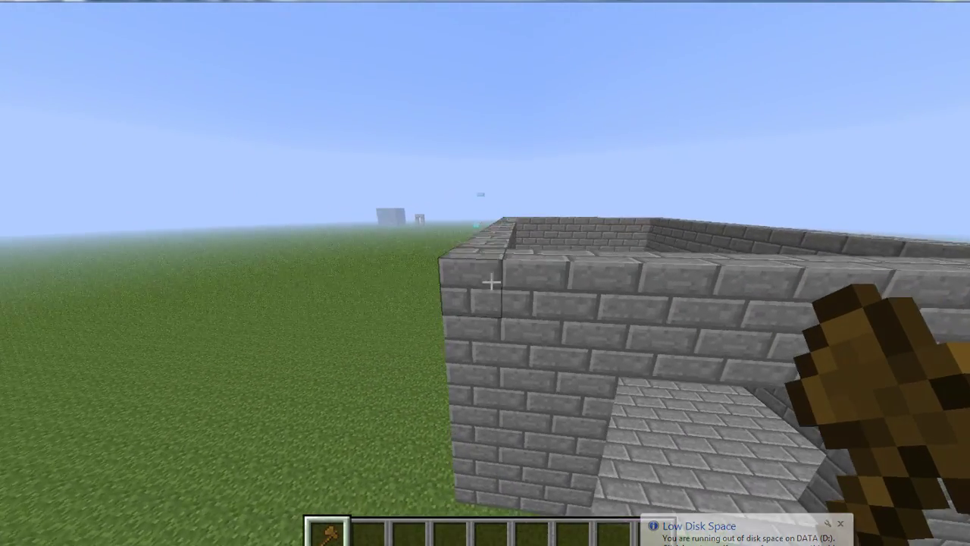
pyautogui.click(491, 282)
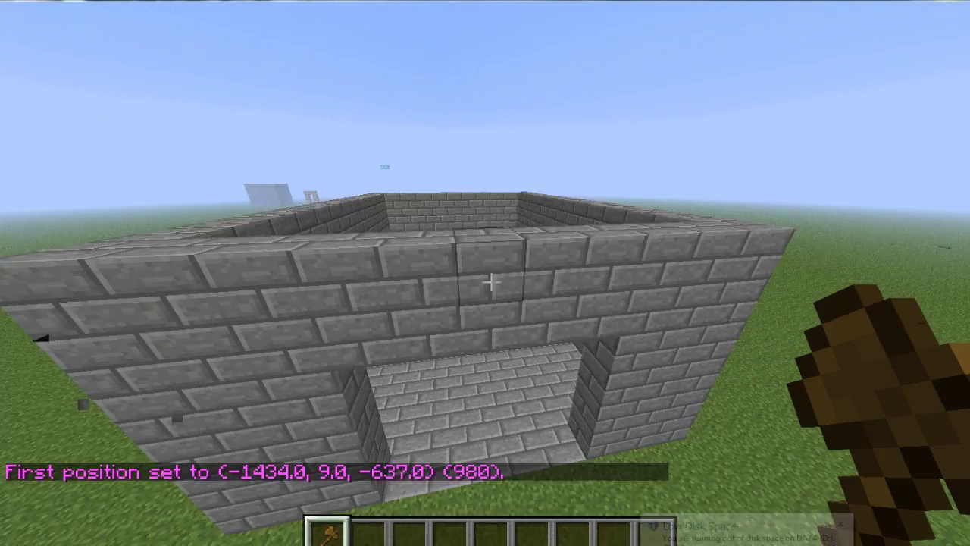
pyautogui.press('w')
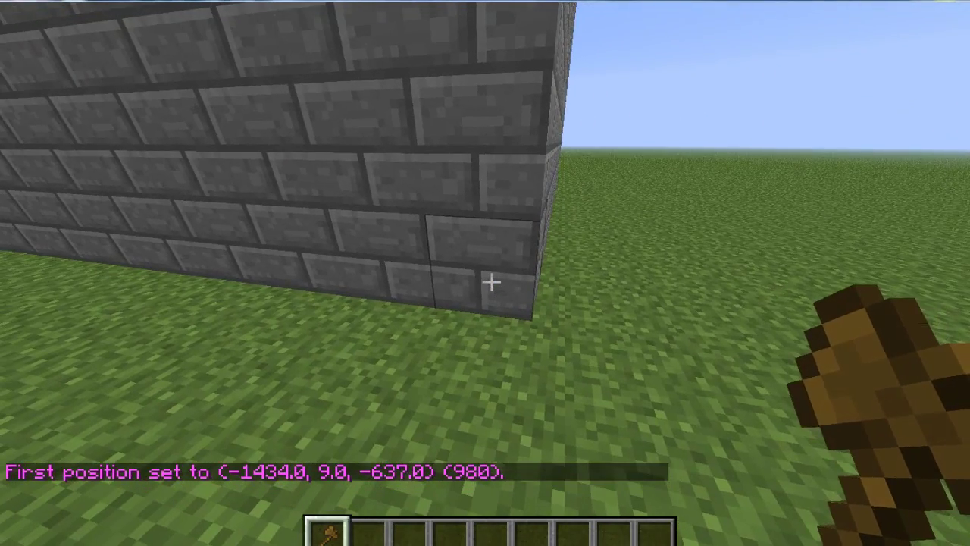
pyautogui.rightClick(491, 282)
# Step: Run /region define Spawn in chat to save the selection as the Spawn region
pyautogui.press('t')
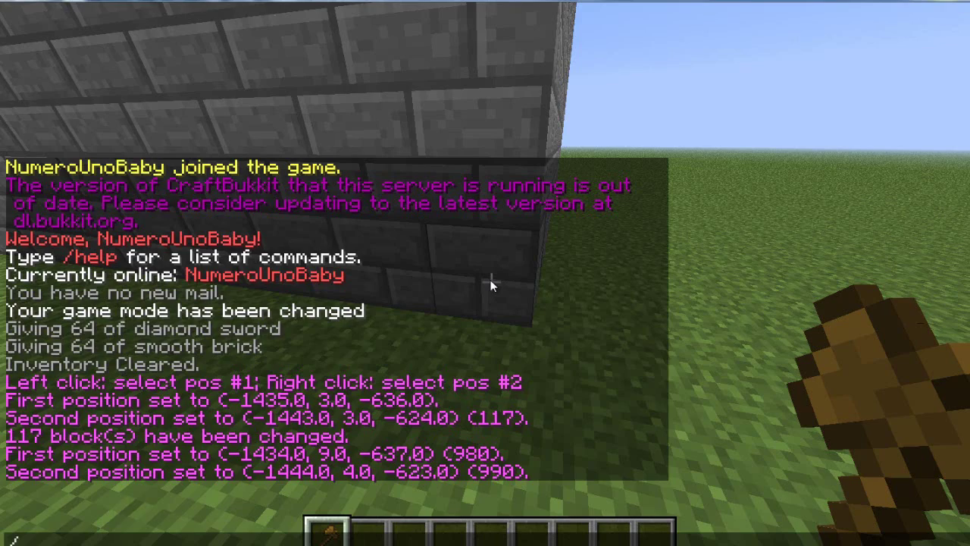
pyautogui.press('Escape')
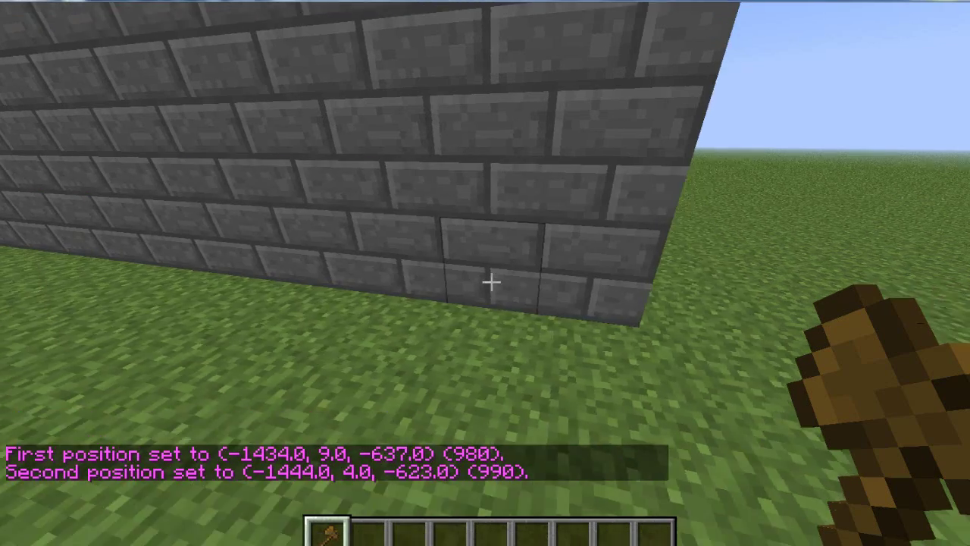
pyautogui.press('s')
pyautogui.press('a')
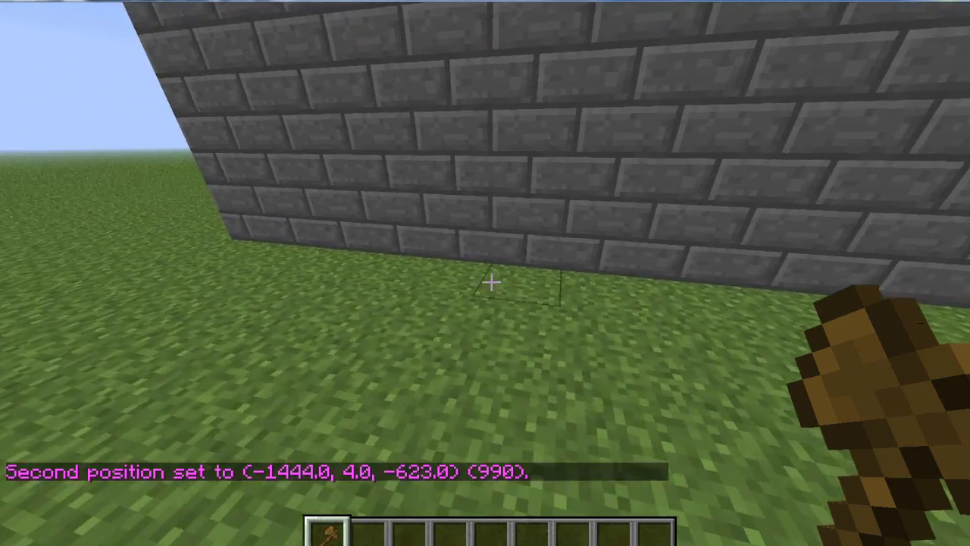
pyautogui.press('a')
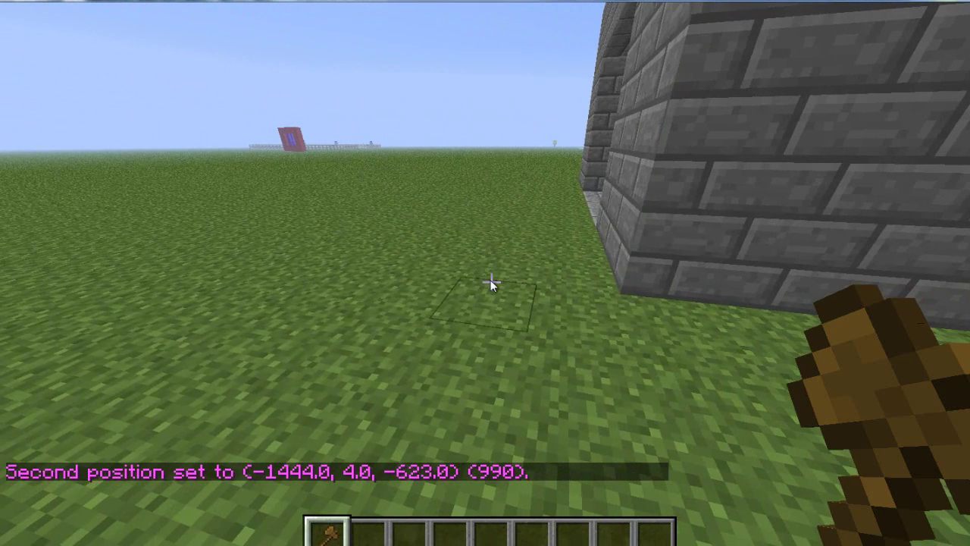
pyautogui.press('/')
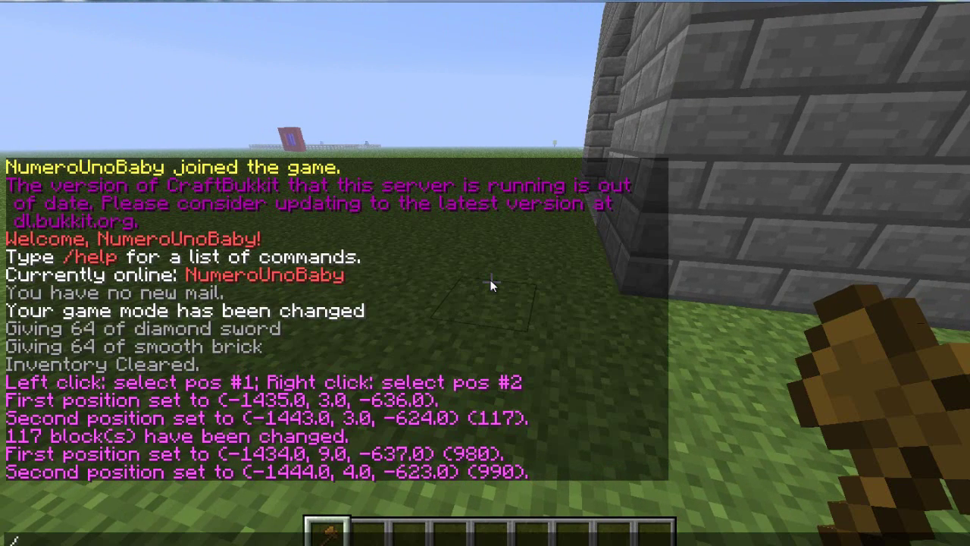
pyautogui.press('Return')
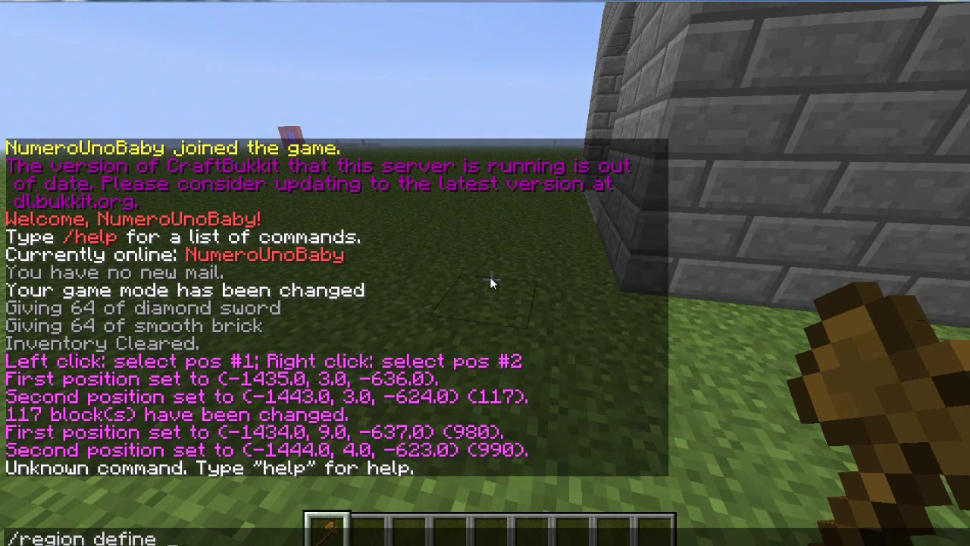
pyautogui.write('Spawn')
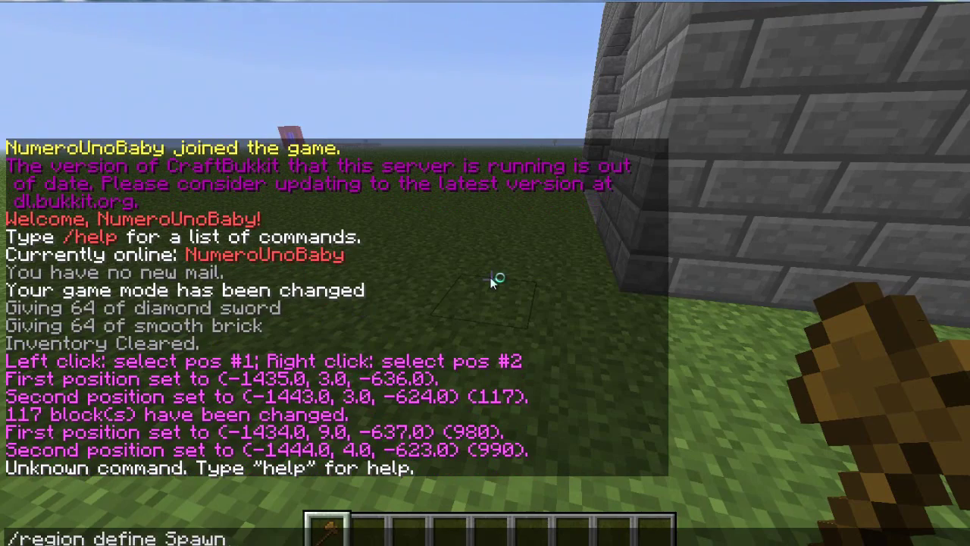
pyautogui.press('Return')
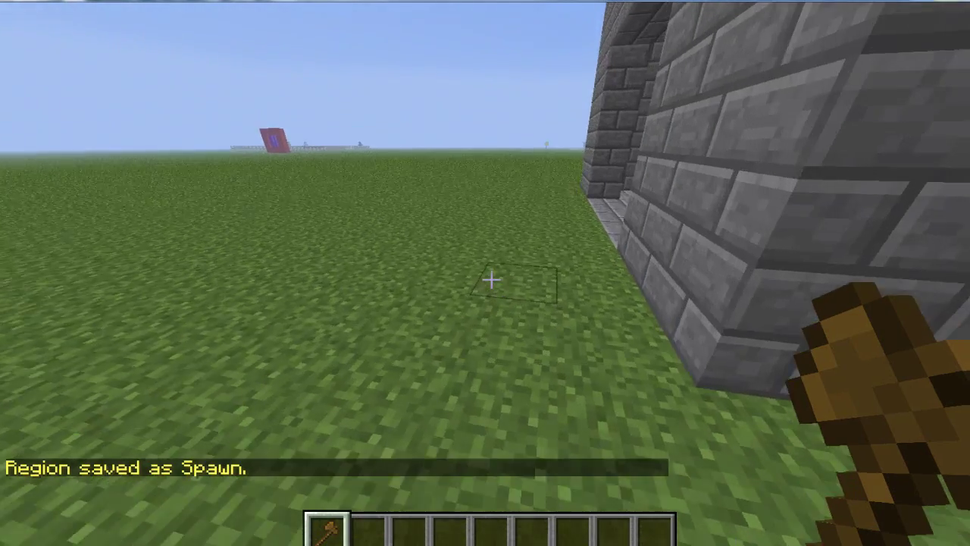
# Step: Look over the building from above and inside, then start and cancel a /region chat command
pyautogui.press('space')
pyautogui.press('s')
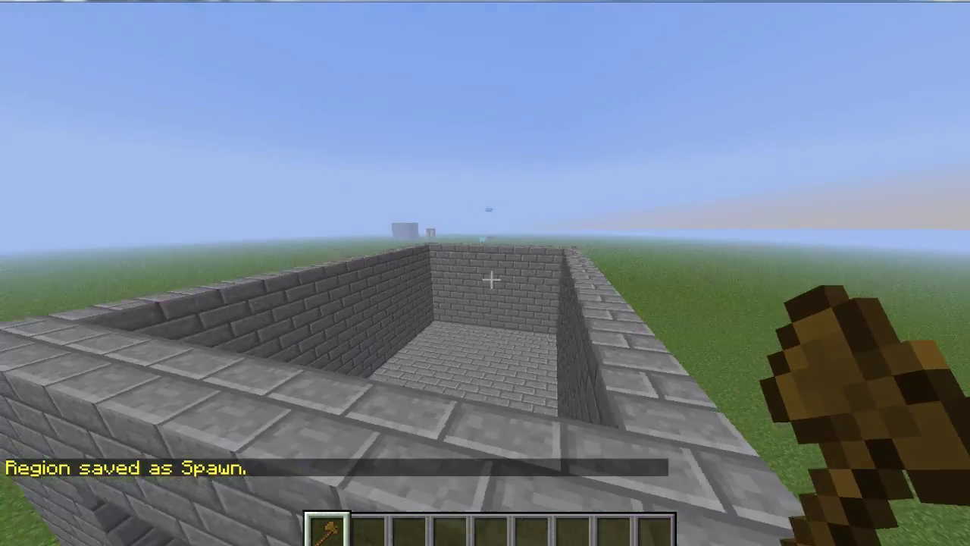
pyautogui.press('w')
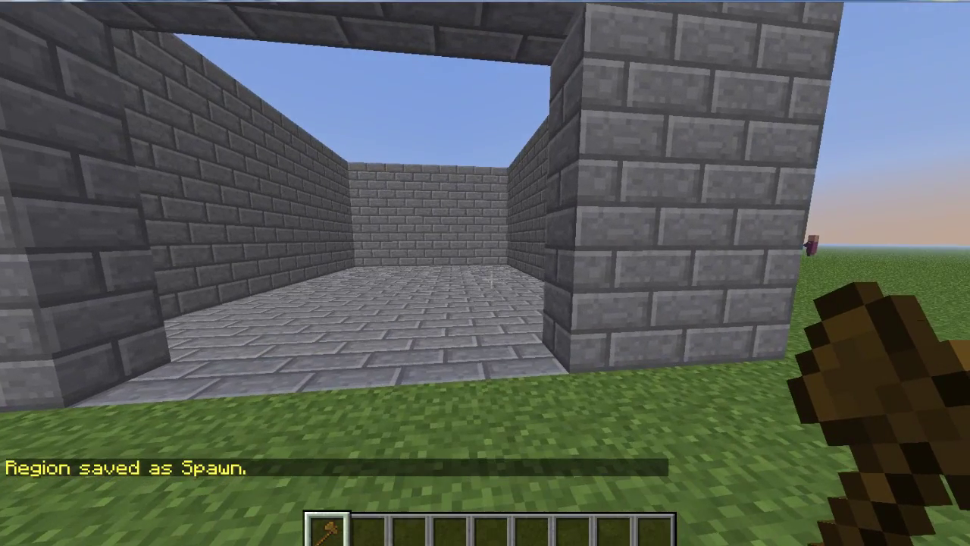
pyautogui.press('w')
pyautogui.press('s')
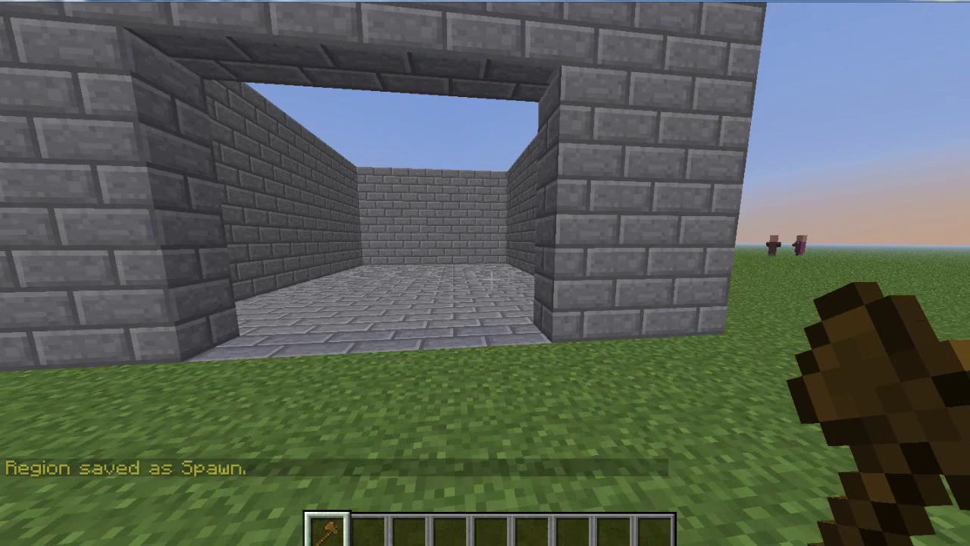
pyautogui.press('w')
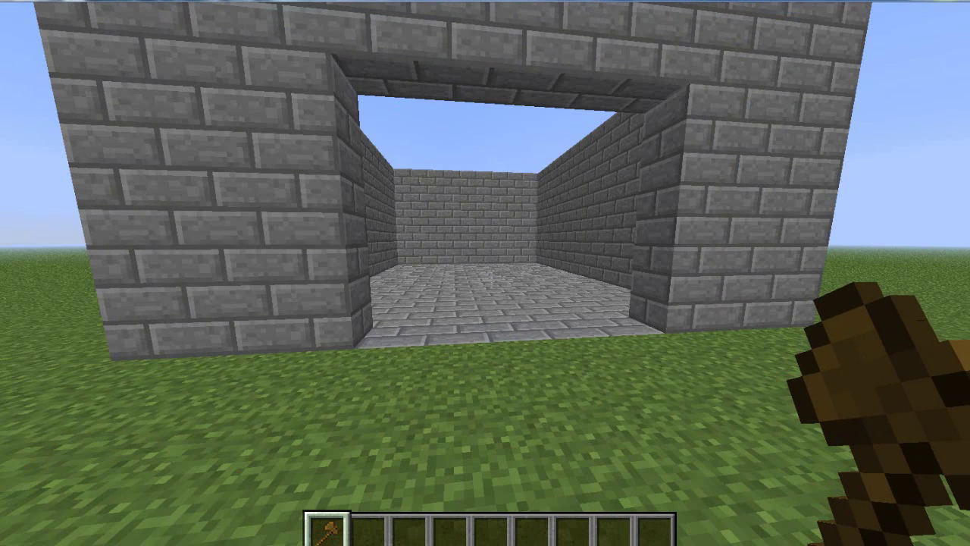
pyautogui.write('t')
pyautogui.write('/')
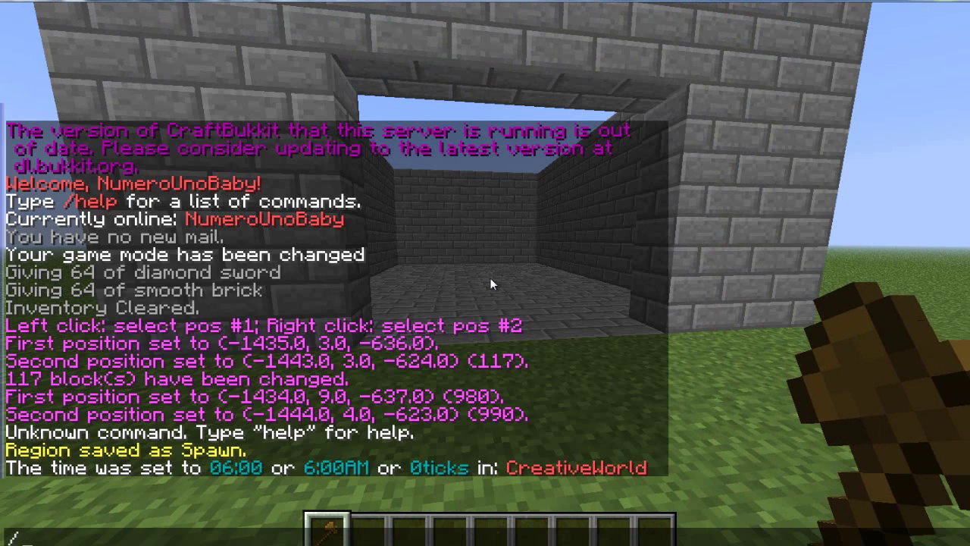
pyautogui.write('region')
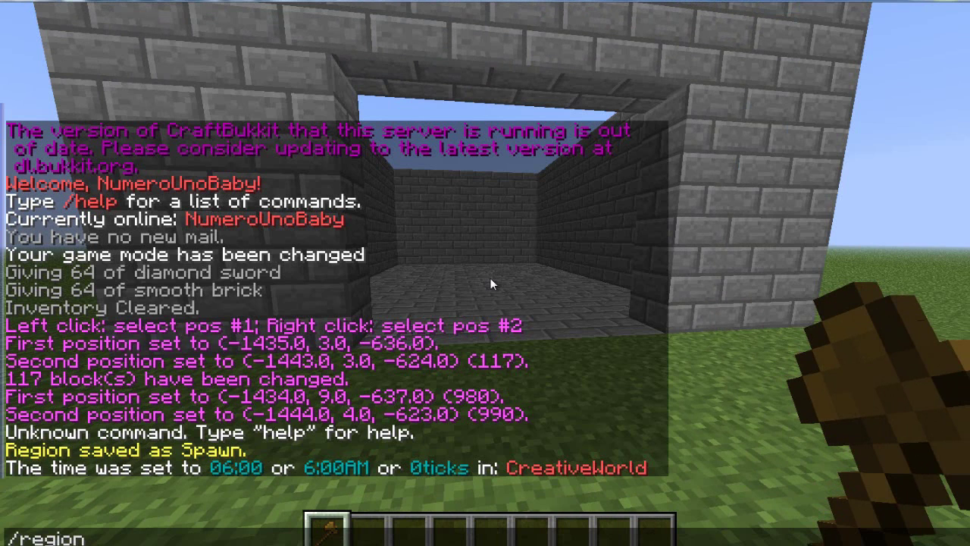
pyautogui.press('BackSpace')
pyautogui.press('BackSpace')
pyautogui.press('BackSpace')
pyautogui.press('BackSpace')
pyautogui.press('BackSpace')
pyautogui.press('BackSpace')
pyautogui.press('BackSpace')
pyautogui.press('Escape')
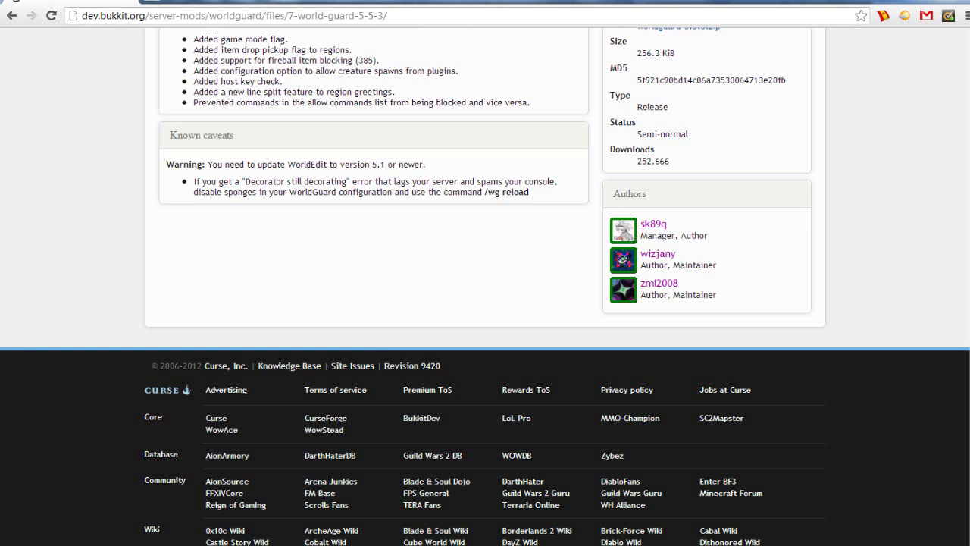
# Step: Read the WorldGuard Regions Flags list, then type /region flag Spawn into Minecraft chat
pyautogui.click(156, 6)
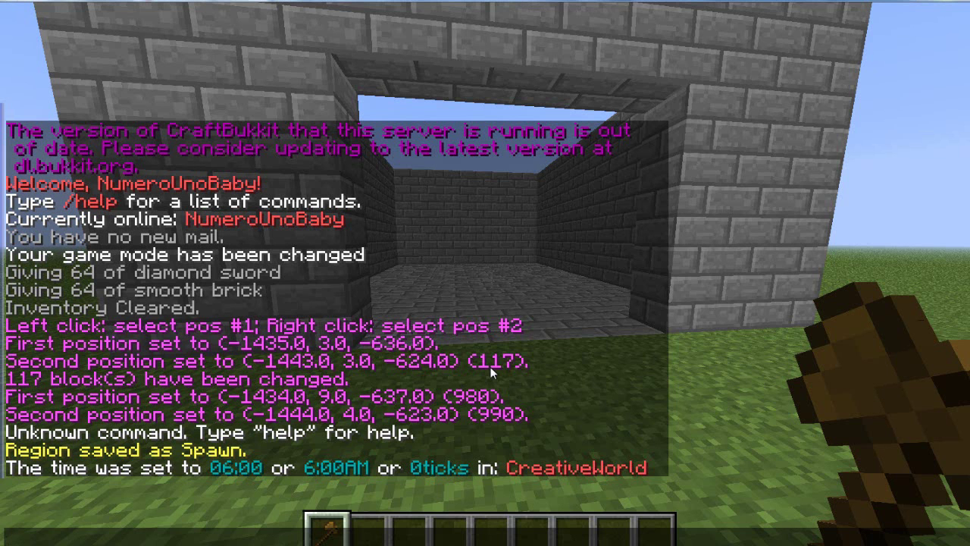
pyautogui.write('/region ')
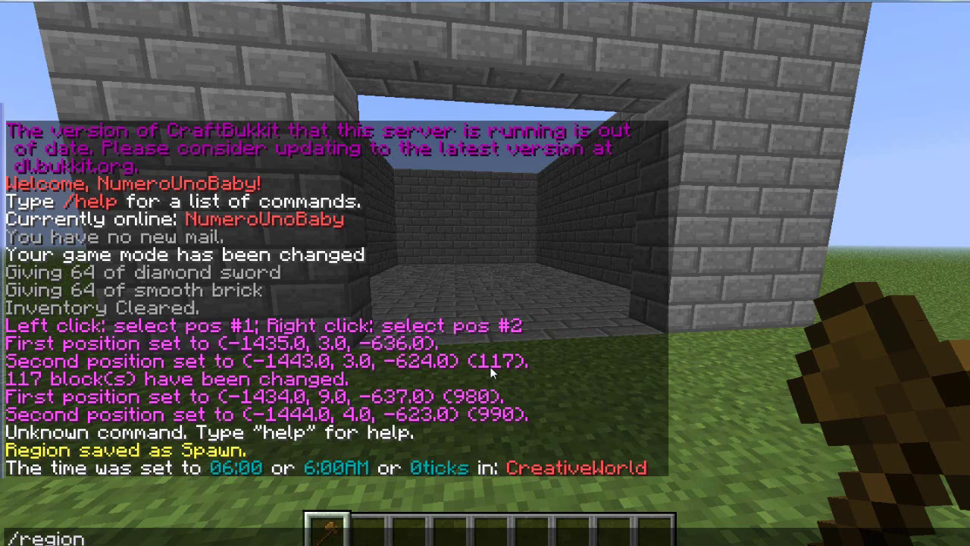
pyautogui.write('flag Spawn')
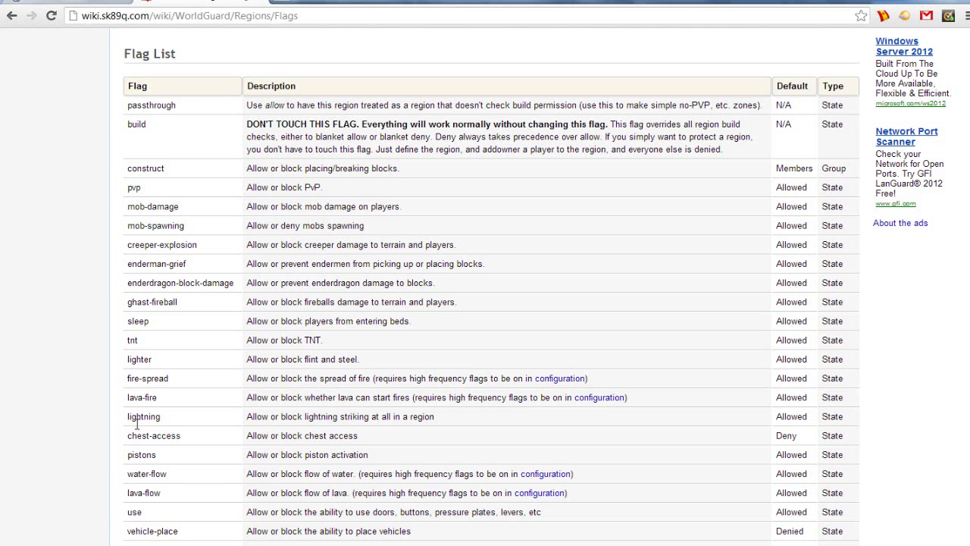
# Step: Finish and send the command as /region flag Spawn tnt deny
pyautogui.hotkey('alt', 'Tab')
pyautogui.hotkey('alt', 'Tab')
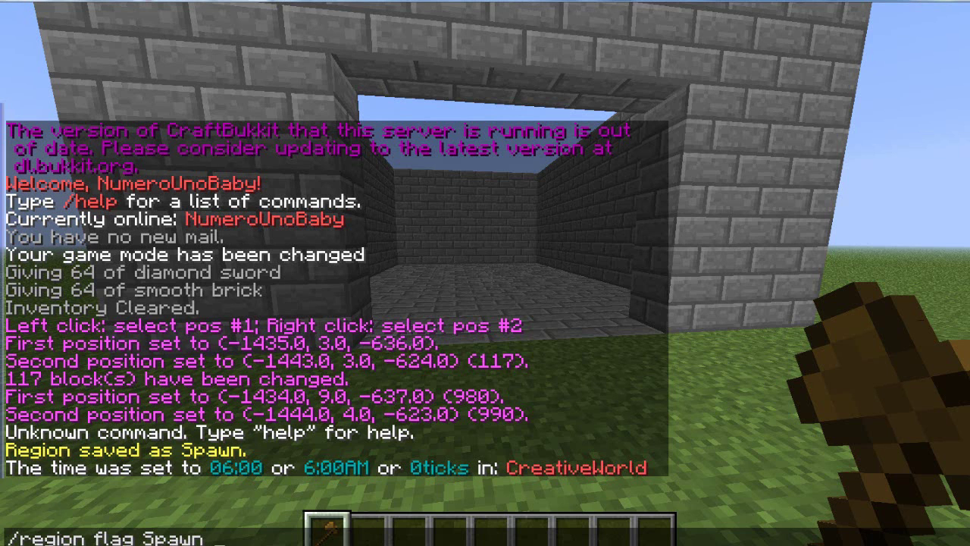
pyautogui.write('tnt deny')
pyautogui.press('Return')
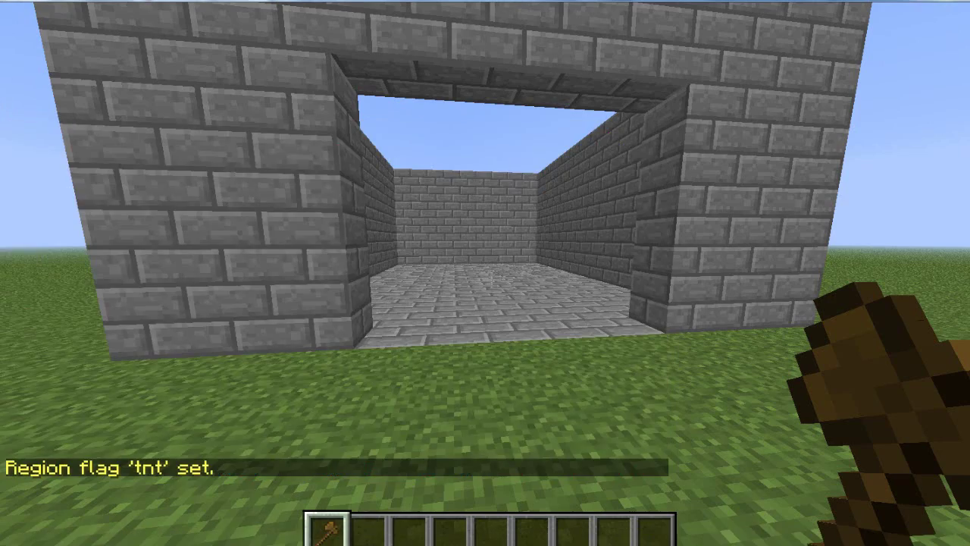
# Step: Walk around the building, reopen chat to check the confirmation, and return to the wiki
pyautogui.press('w')
pyautogui.press('d')
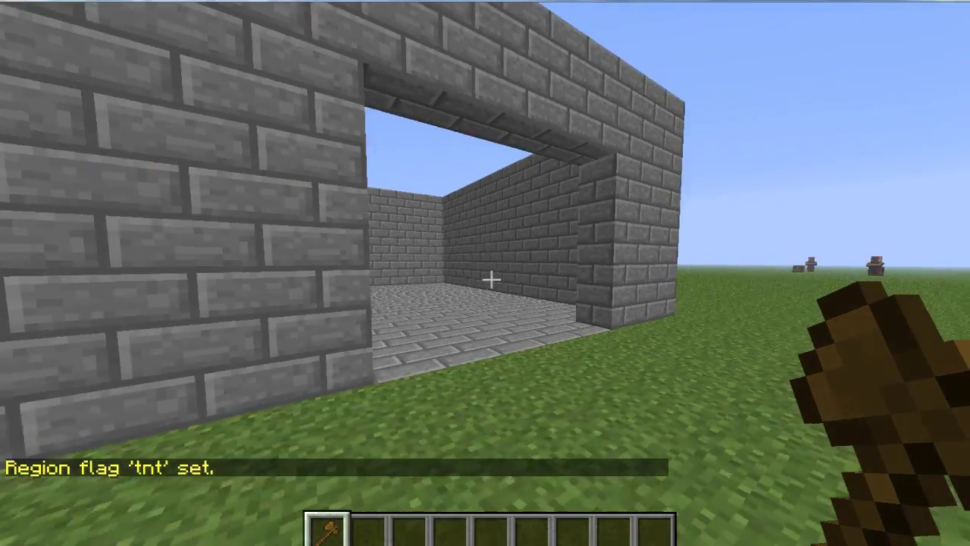
pyautogui.press('s')
pyautogui.press('t')
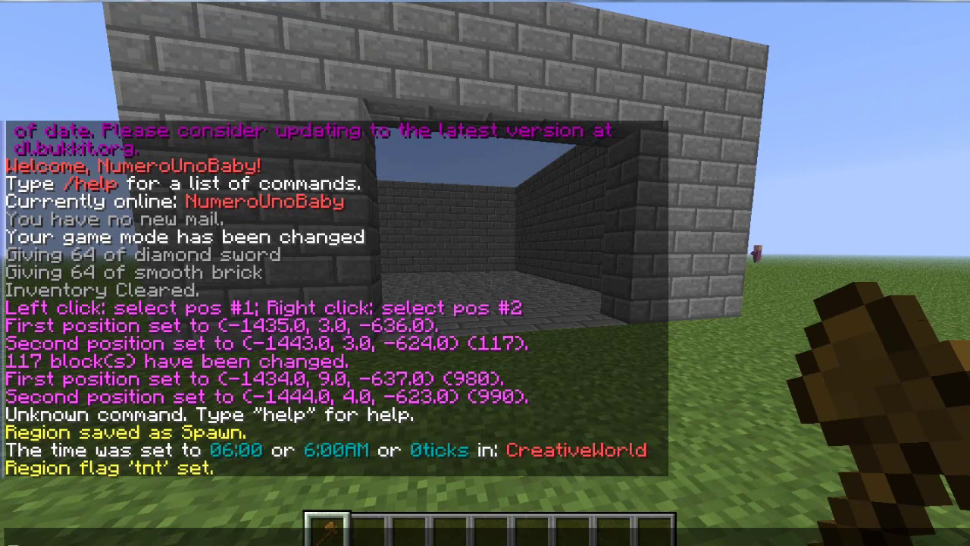
pyautogui.hotkey('alt', 'Tab')
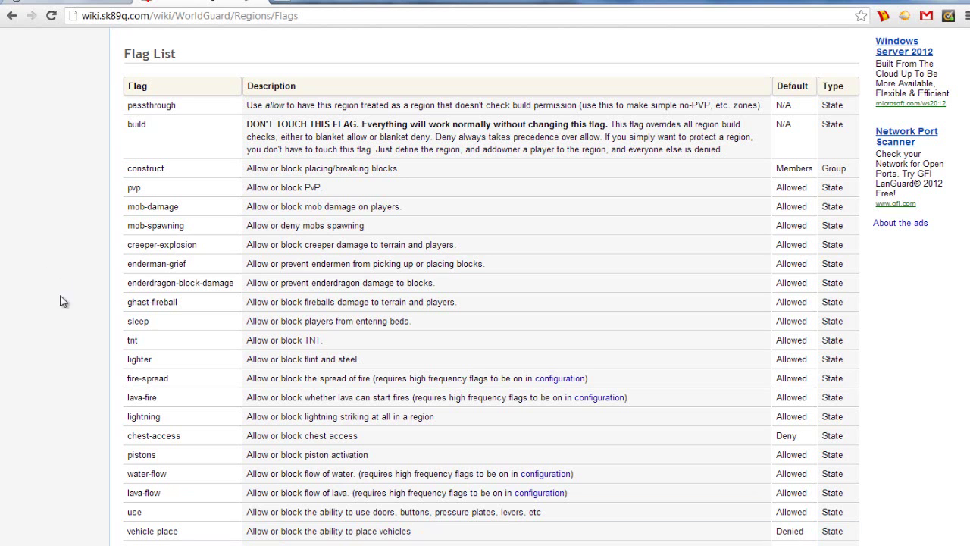
# Step: Scroll the Flag List down to the ice-form, greeting and farewell rows, then return to Minecraft
pyautogui.scroll(-3, 64, 322)
pyautogui.scroll(-1, 64, 322)
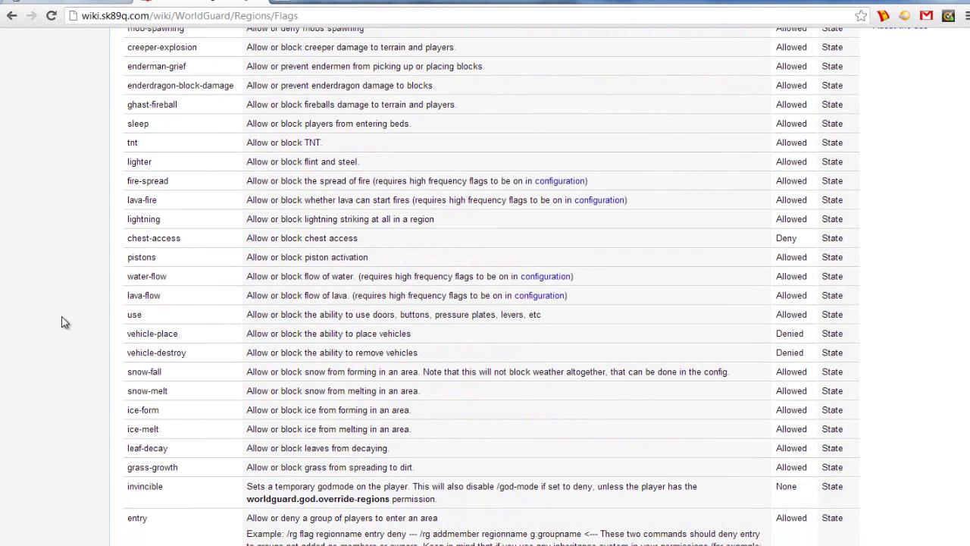
pyautogui.scroll(-2, 64, 322)
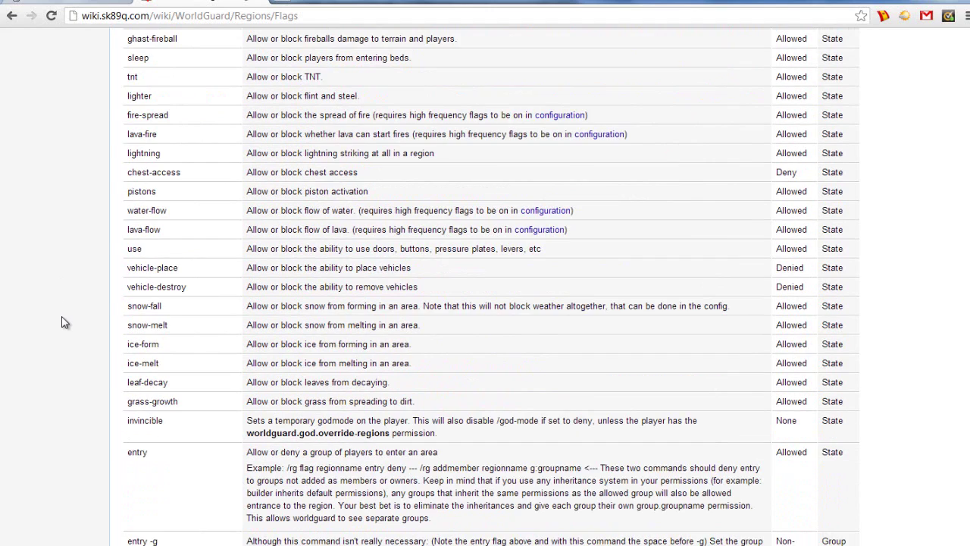
pyautogui.scroll(-2, 64, 322)
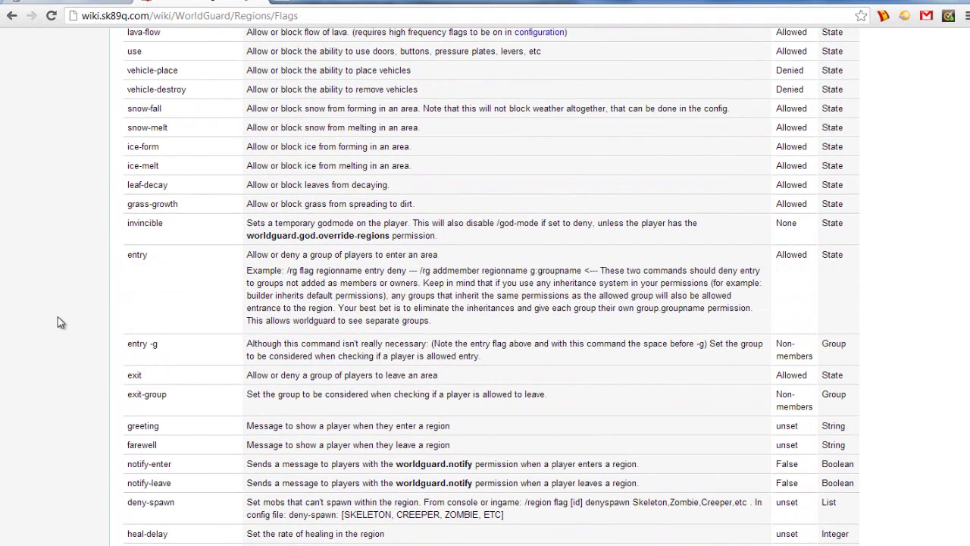
pyautogui.scroll(-1, 54, 320)
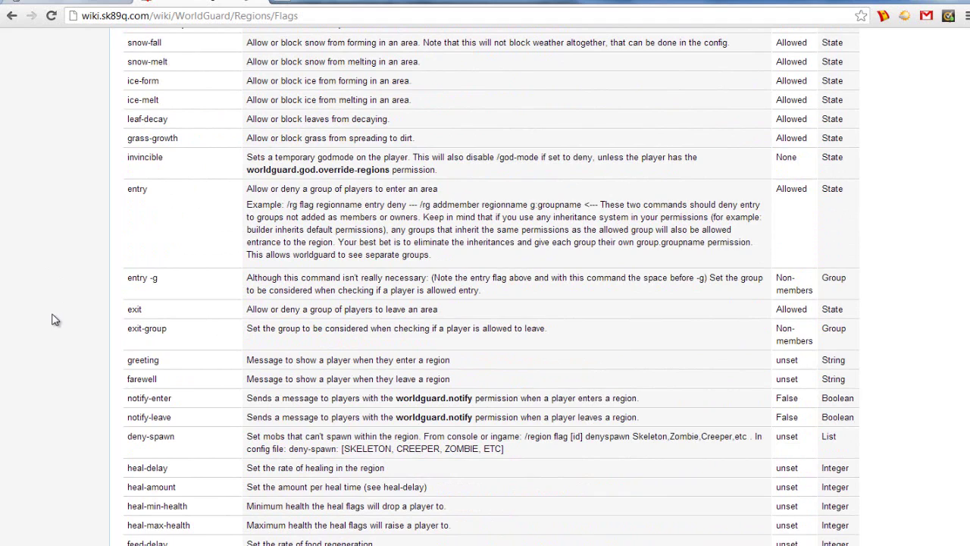
pyautogui.scroll(3, 51, 319)
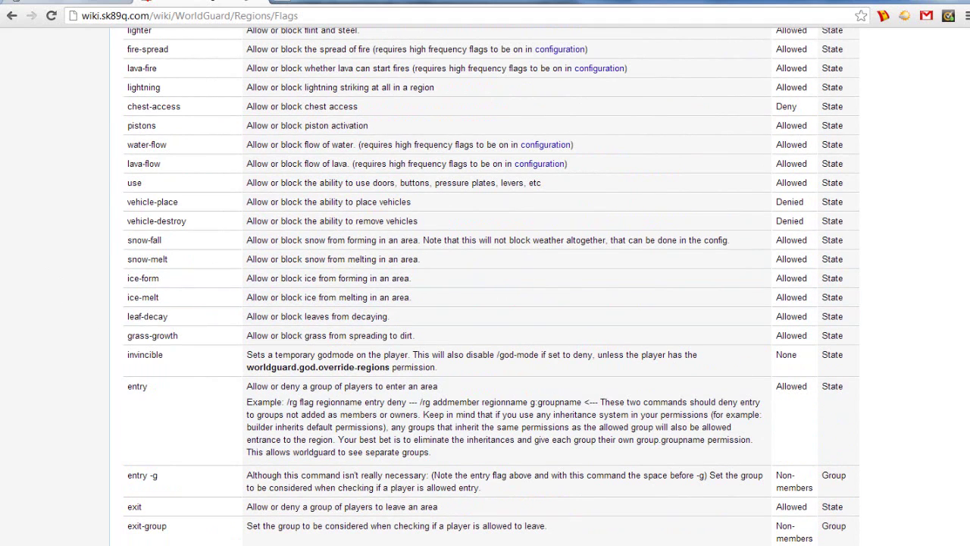
pyautogui.hotkey('alt', 'Tab')
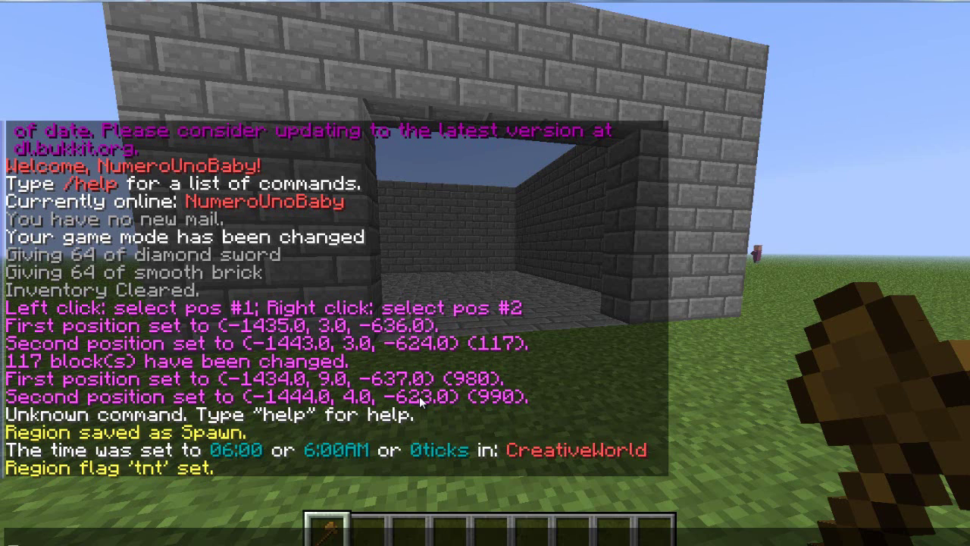
# Step: Set the Spawn region's ice-form flag to allow with /region flag Spawn ice-form allow
pyautogui.write('/region fla')
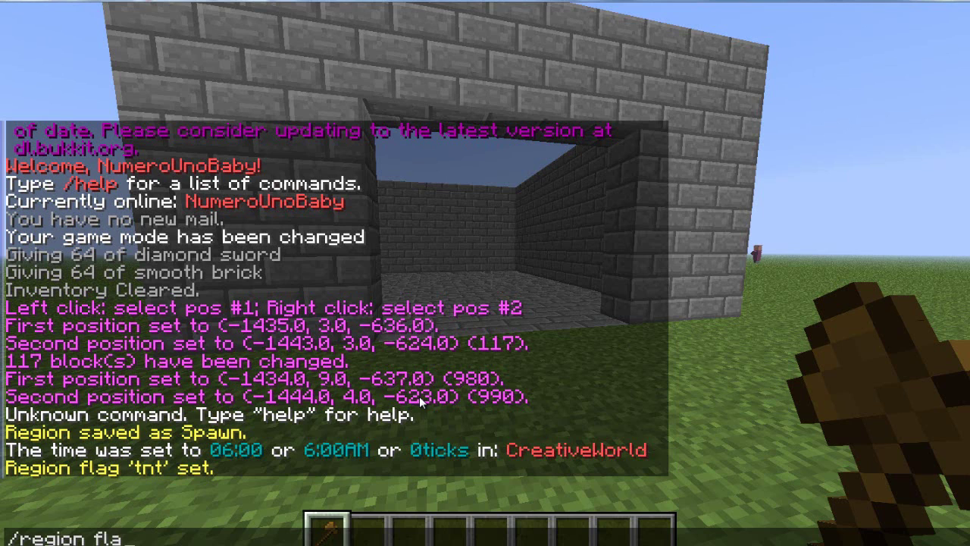
pyautogui.write('g Spawn ice-form')
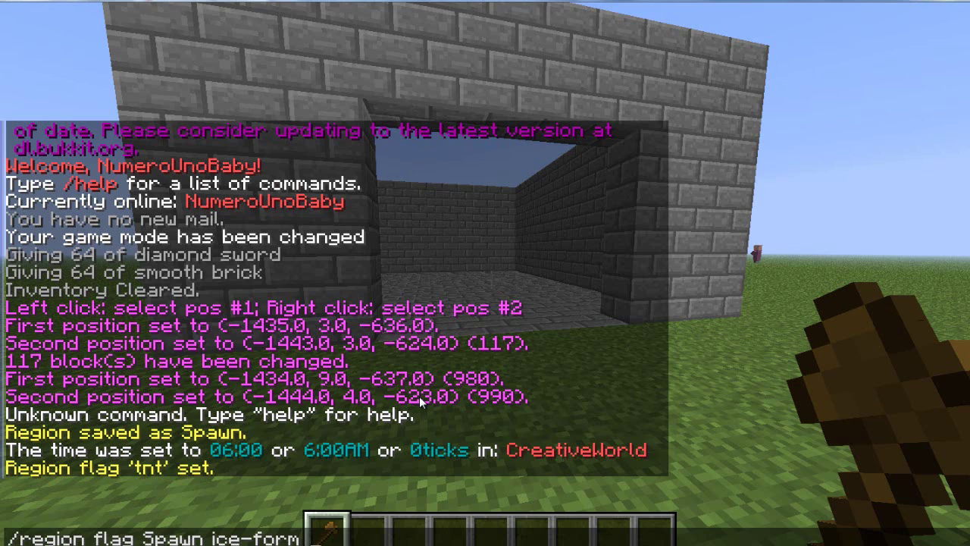
pyautogui.write(' deny')
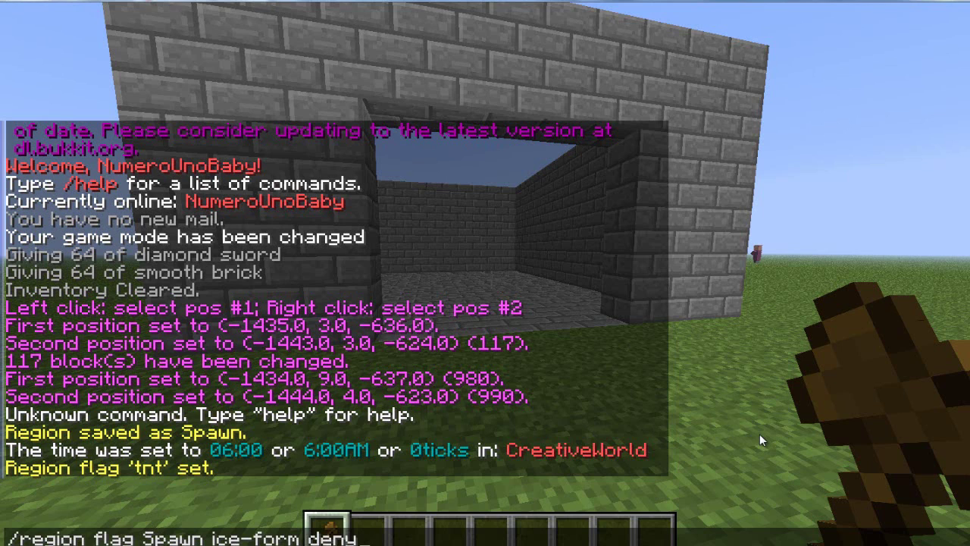
pyautogui.press('BackSpace')
pyautogui.press('BackSpace')
pyautogui.press('BackSpace')
pyautogui.press('BackSpace')
pyautogui.write('allow')
pyautogui.press('Return')
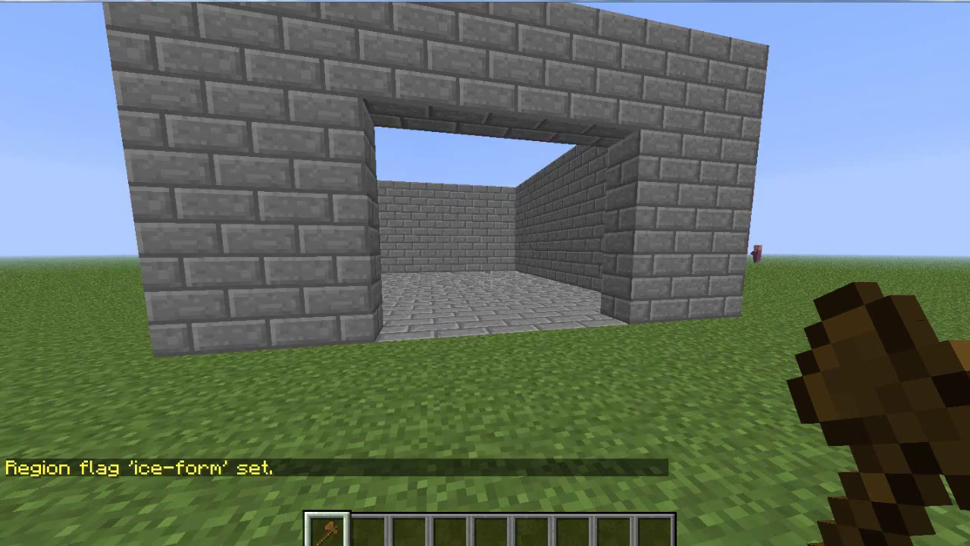
# Step: Walk in and out of the brick room, check the wiki flag list, and return to Minecraft
pyautogui.press('w')
pyautogui.press('s')
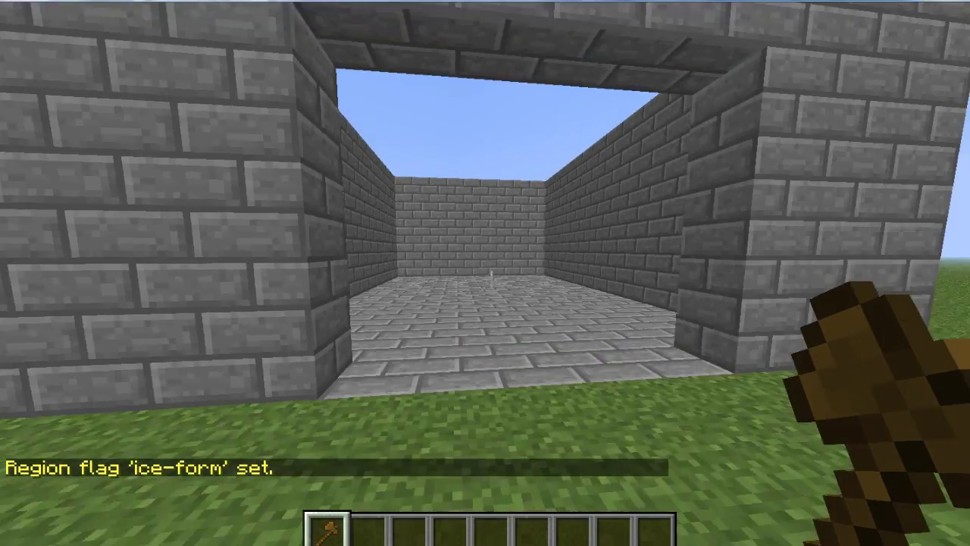
pyautogui.press('t')
pyautogui.hotkey('alt', 'Tab')
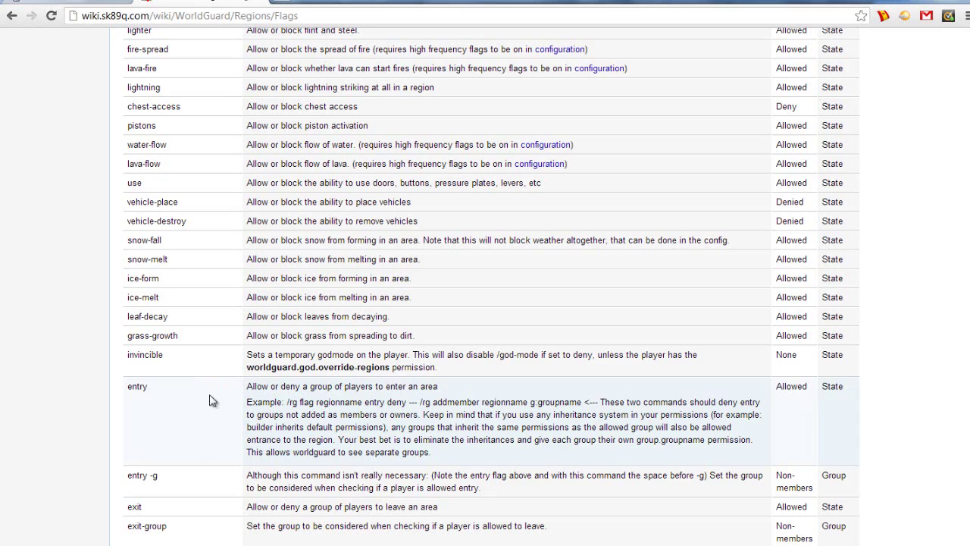
pyautogui.hotkey('alt', 'Tab')
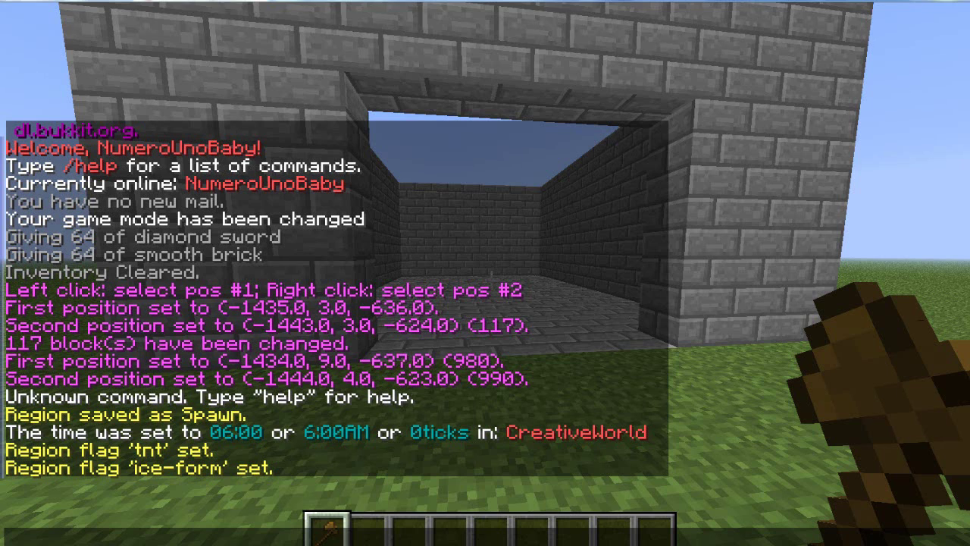
pyautogui.press('Escape')
# Step: Walk into the stone-brick building's corridor, back out to the entrance, and start a chat command
pyautogui.press('w')
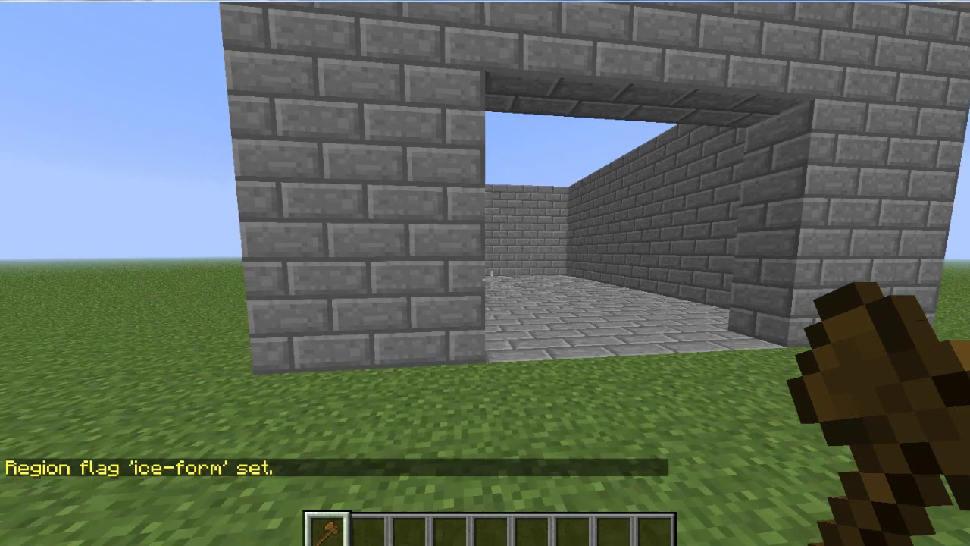
pyautogui.press('s')
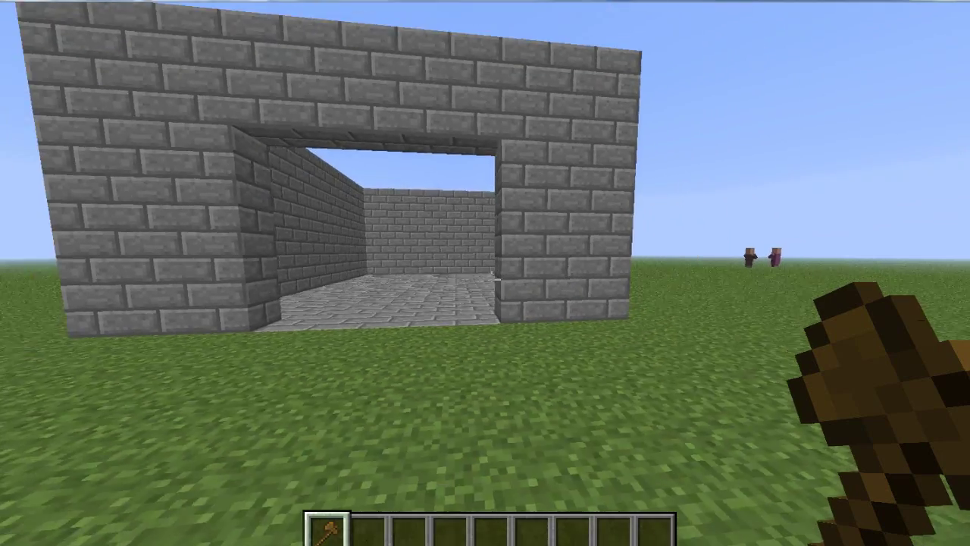
pyautogui.press('w')
pyautogui.press('s')
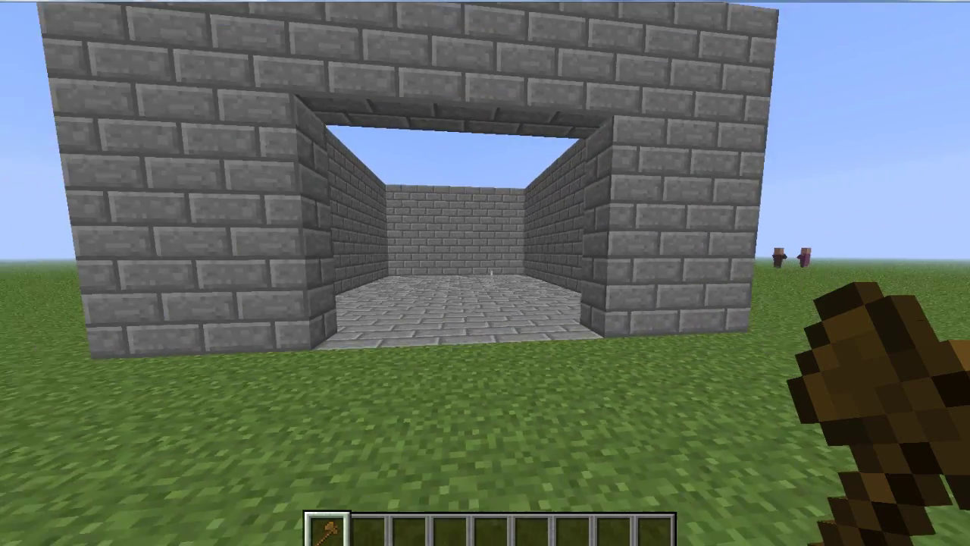
pyautogui.press('s')
pyautogui.press('w')
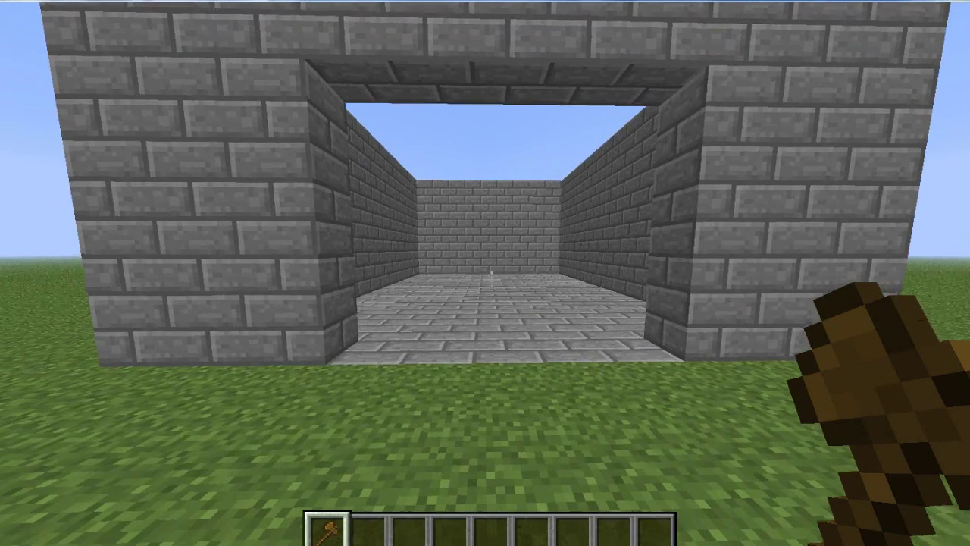
pyautogui.press('w')
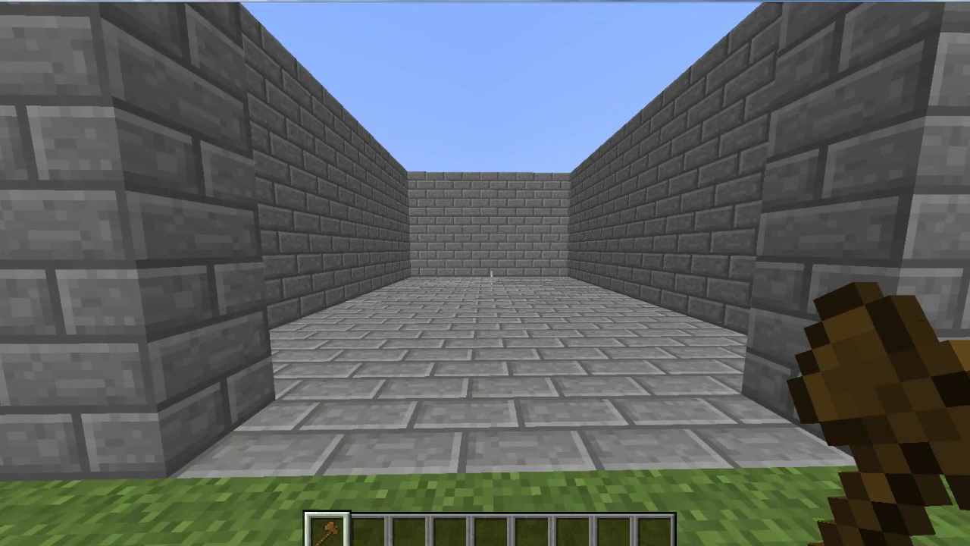
pyautogui.press('w')
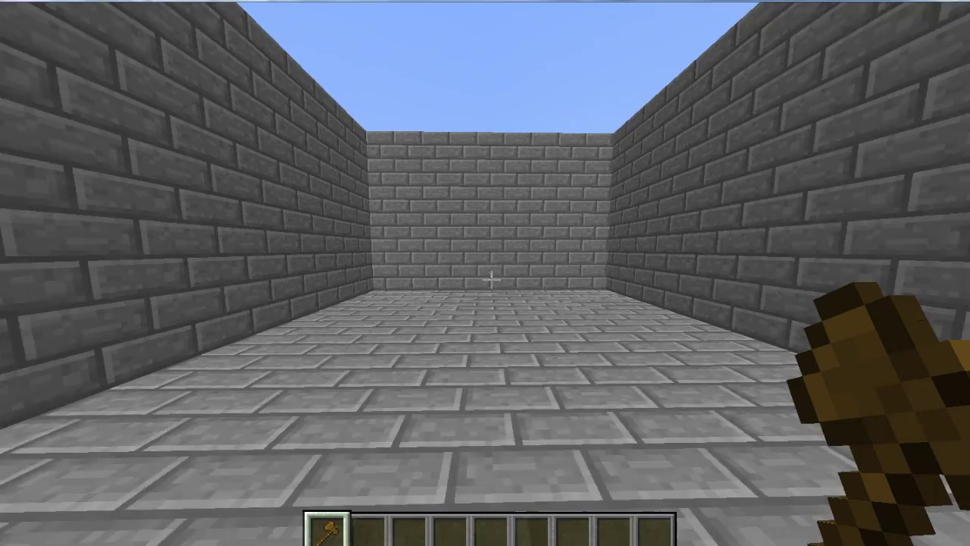
pyautogui.press('w')
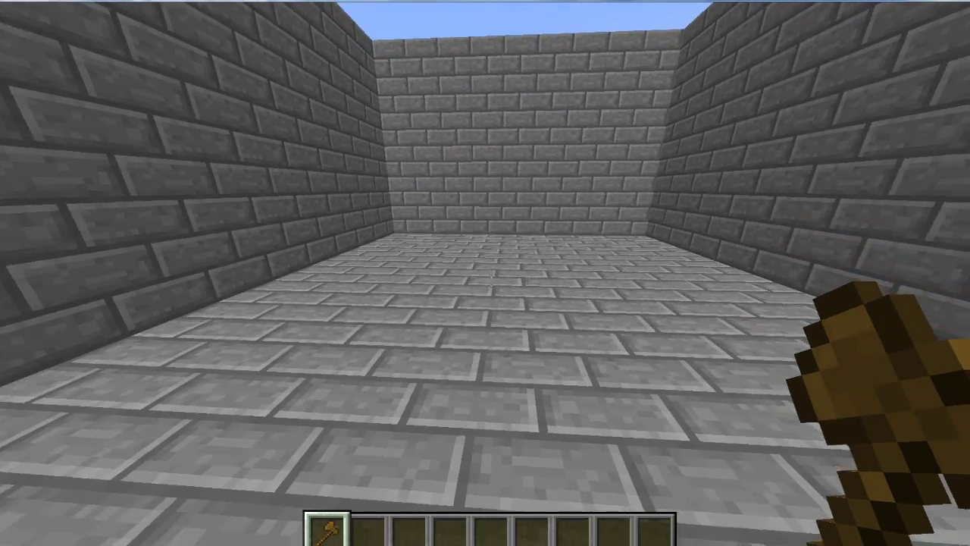
pyautogui.press('s')
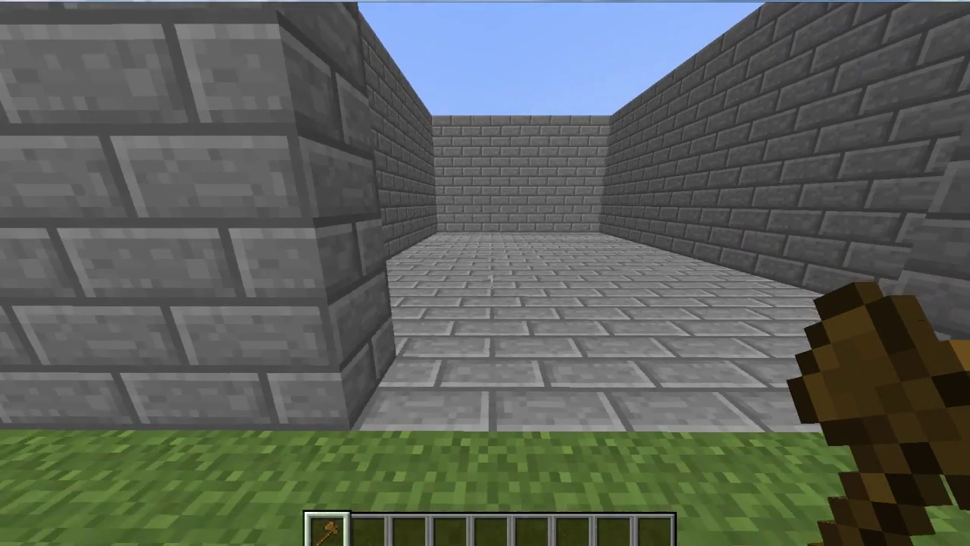
pyautogui.press('/')
# Step: Set the Spawn greeting to 'Hello! Welcome to the spawn!' and walk into the corridor to see it
pyautogui.write('region')
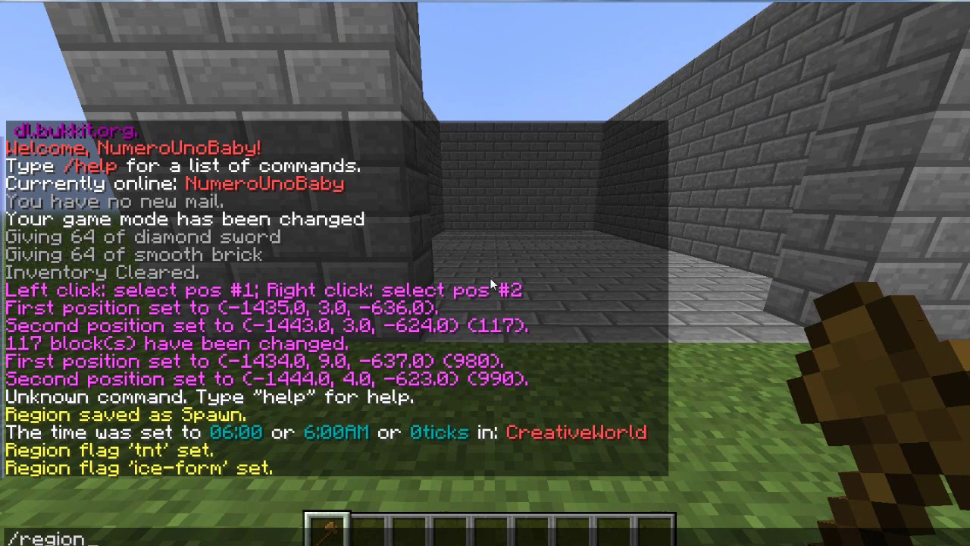
pyautogui.write(' flag spawn')
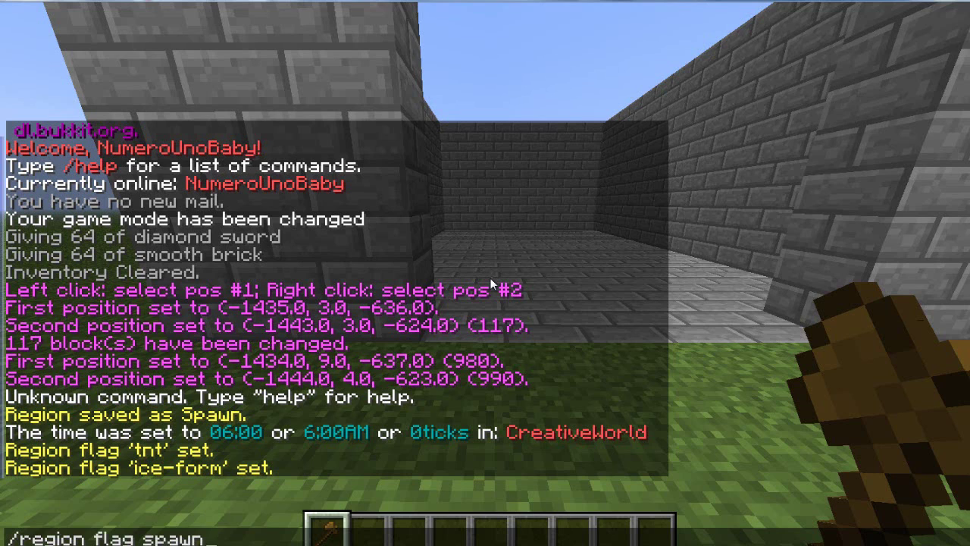
pyautogui.press('BackSpace')
pyautogui.press('BackSpace')
pyautogui.press('BackSpace')
pyautogui.press('BackSpace')
pyautogui.press('BackSpace')
pyautogui.write('Spawn greeting')
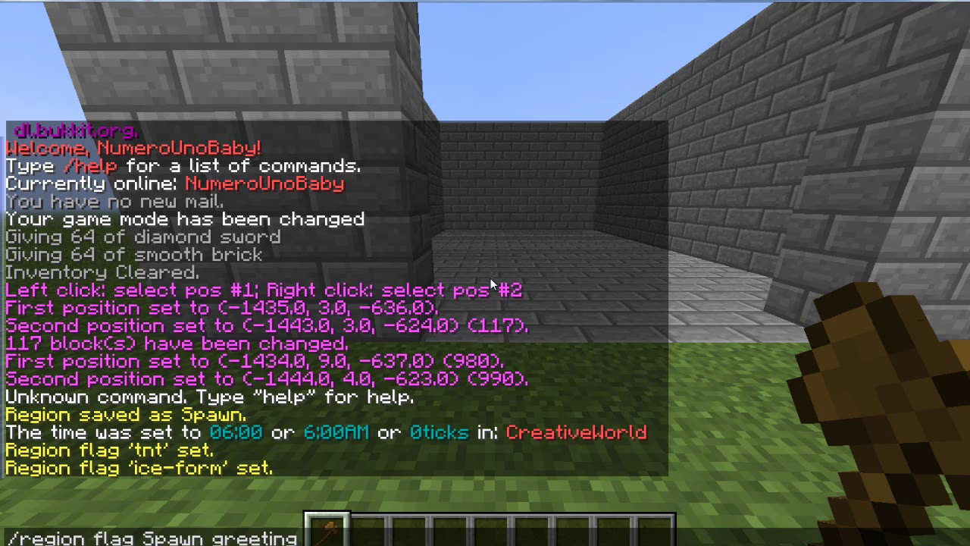
pyautogui.write('Hello!')
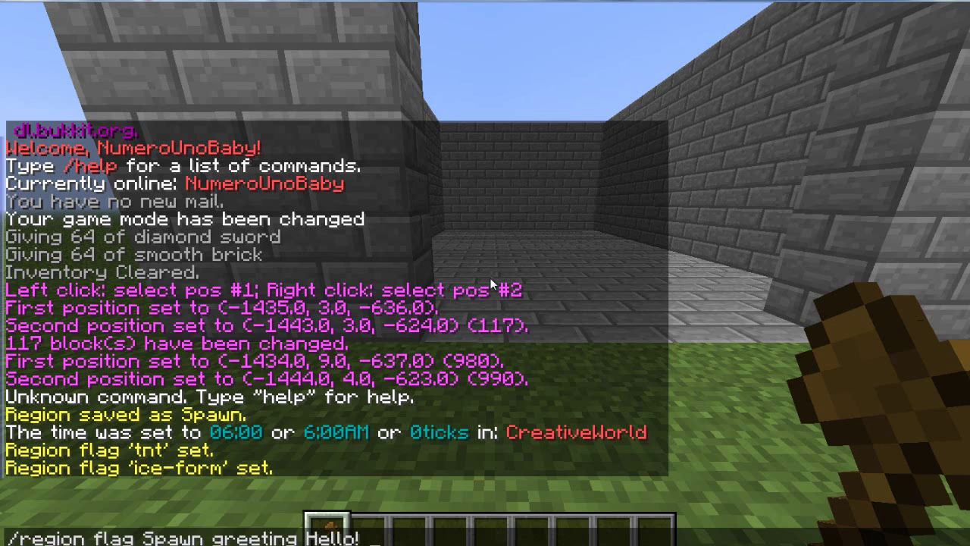
pyautogui.write(' Welcoem')
pyautogui.press('BackSpace')
pyautogui.press('BackSpace')
pyautogui.write('me')
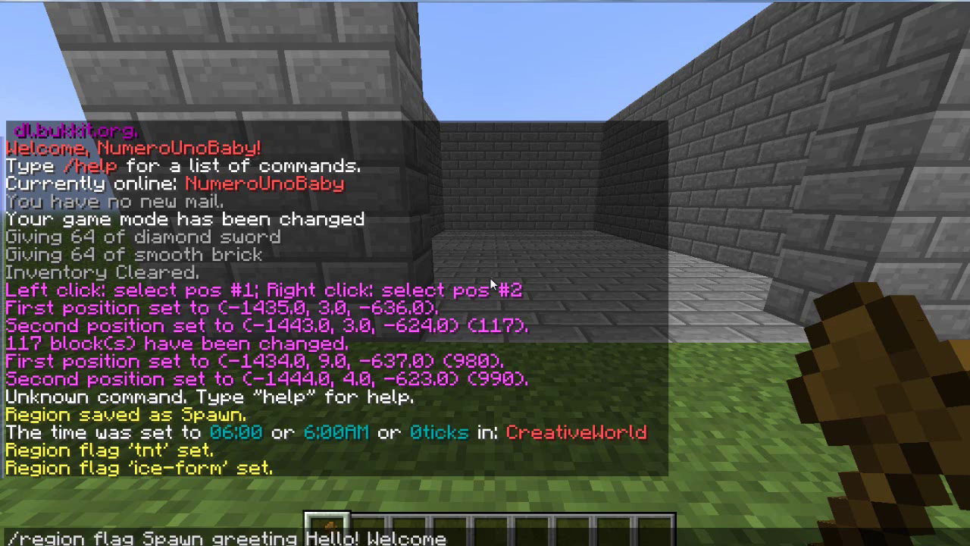
pyautogui.write(' to the spaw')
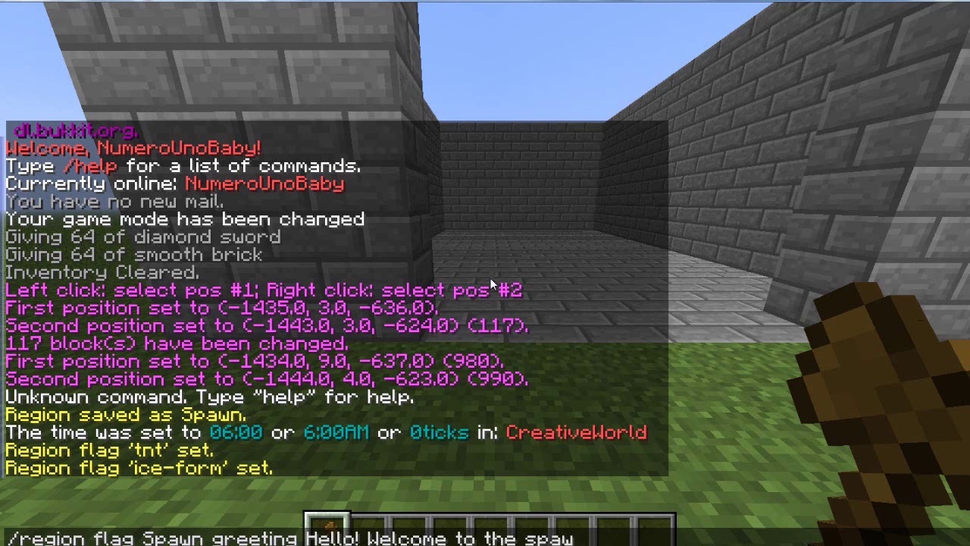
pyautogui.write('n!')
pyautogui.press('Return')
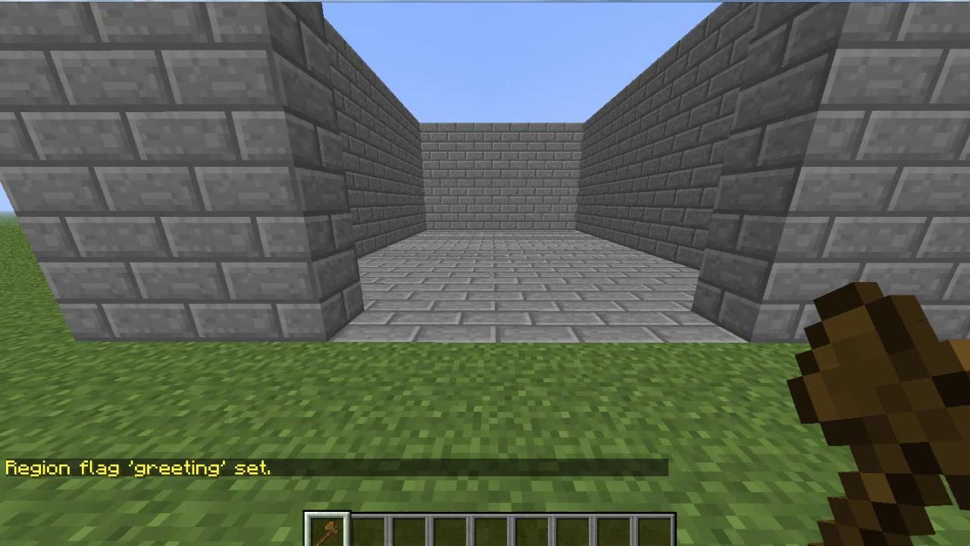
pyautogui.press('w')
pyautogui.press('w')
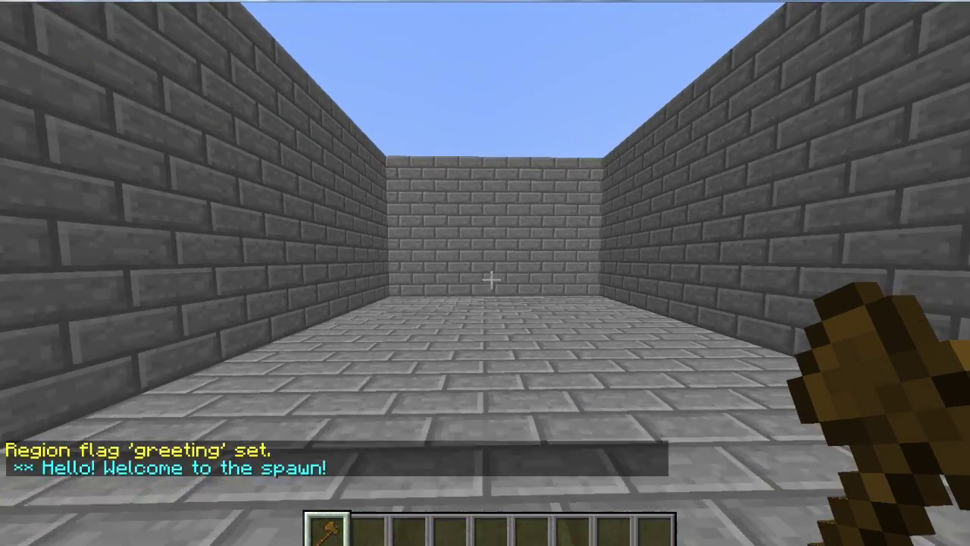
# Step: Set the Spawn farewell to 'You are now leaving the spawn!' and walk out to see it
pyautogui.press('t')
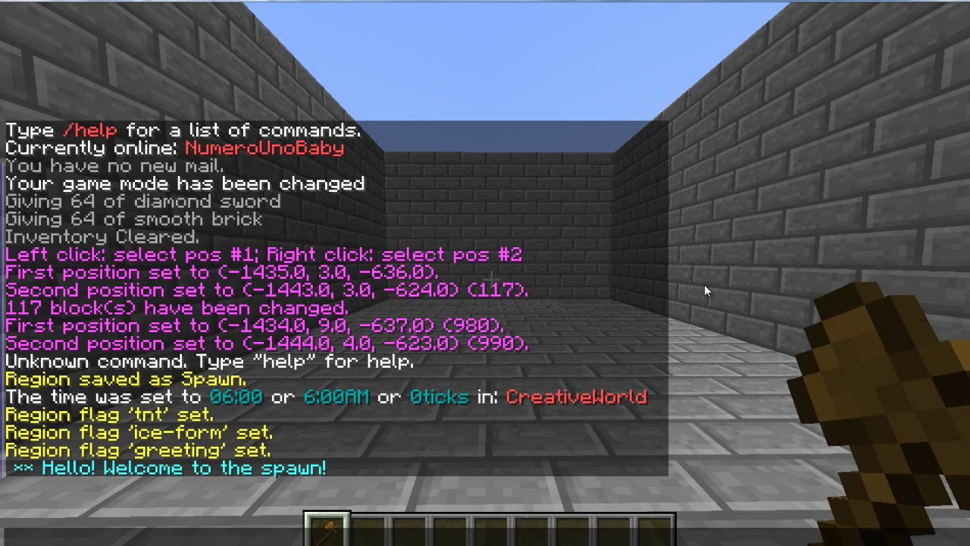
pyautogui.write('/region')
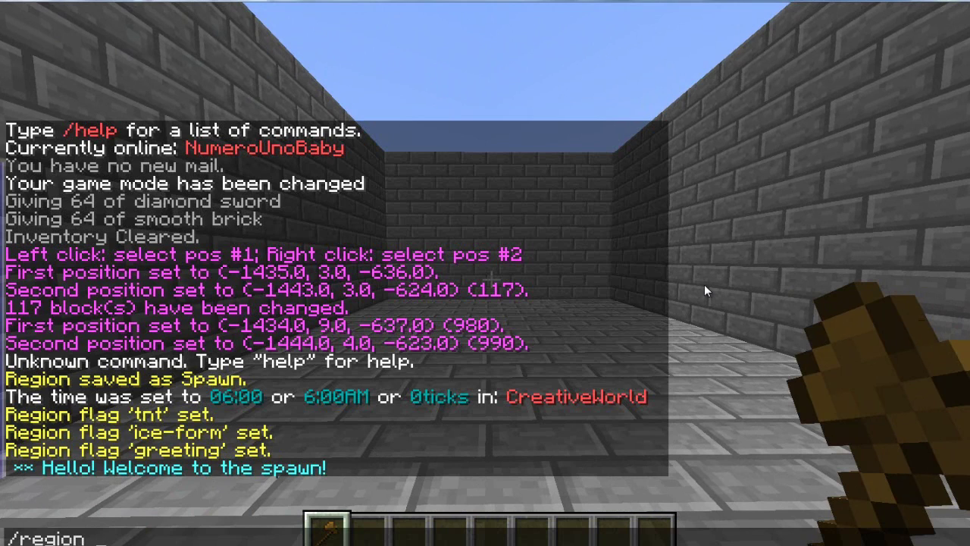
pyautogui.write(' flag Spa')
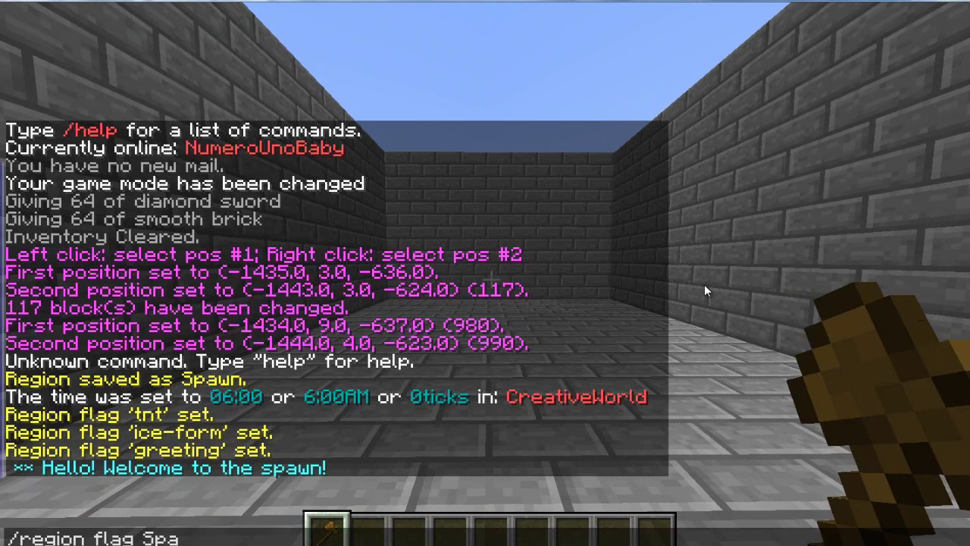
pyautogui.write('wn farewell')
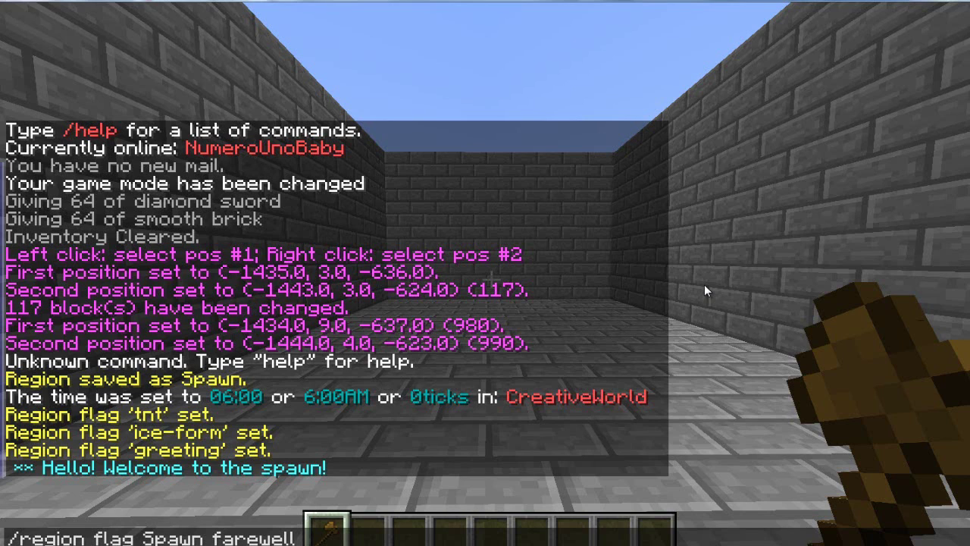
pyautogui.write('You are now leaving the spawn')
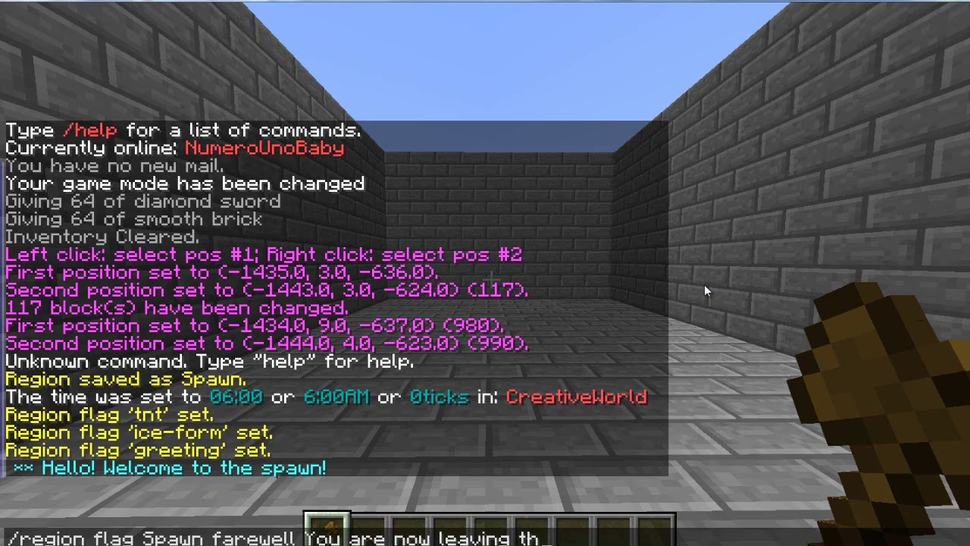
pyautogui.write('!')
pyautogui.press('Return')
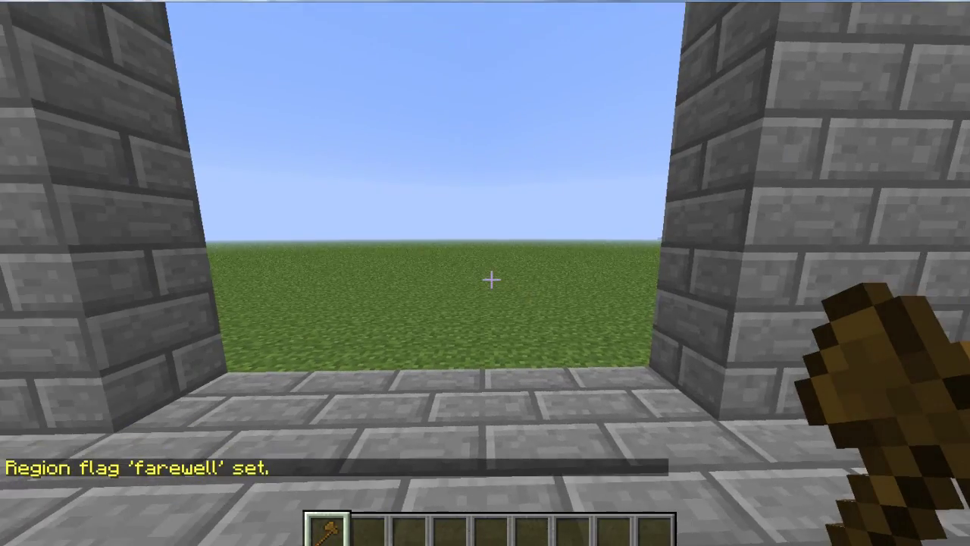
pyautogui.press('w')
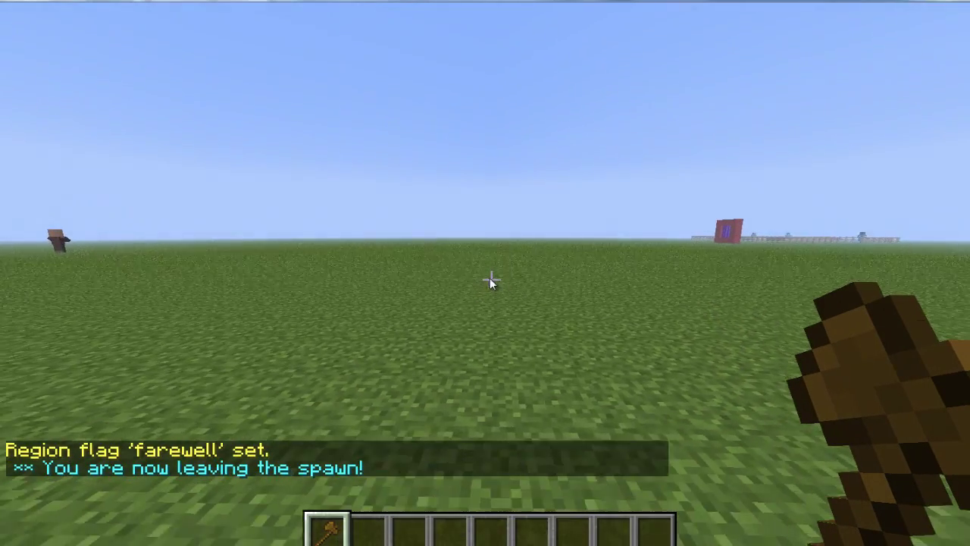
pyautogui.press('t')
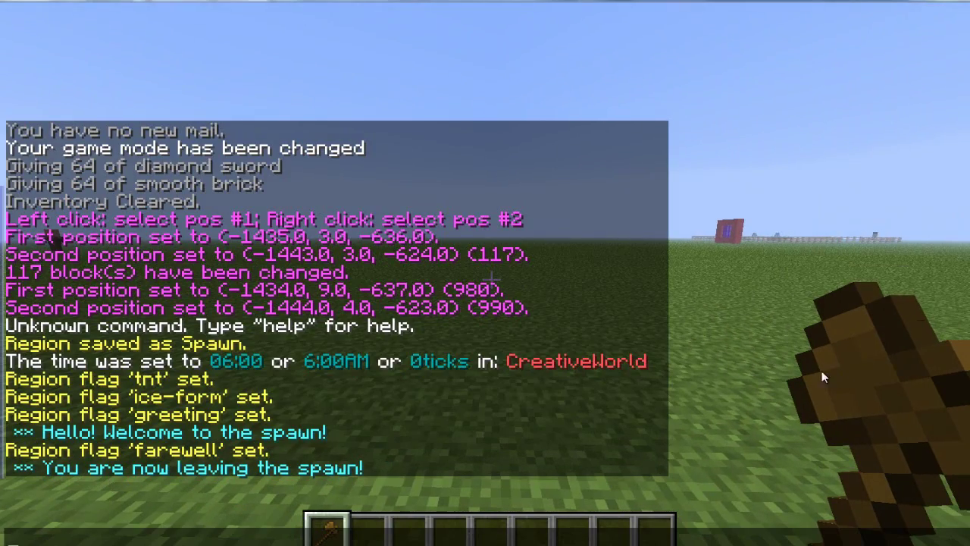
# Step: Fly over the building's walls and drop back inside to trigger the welcome greeting again
pyautogui.press('Escape')
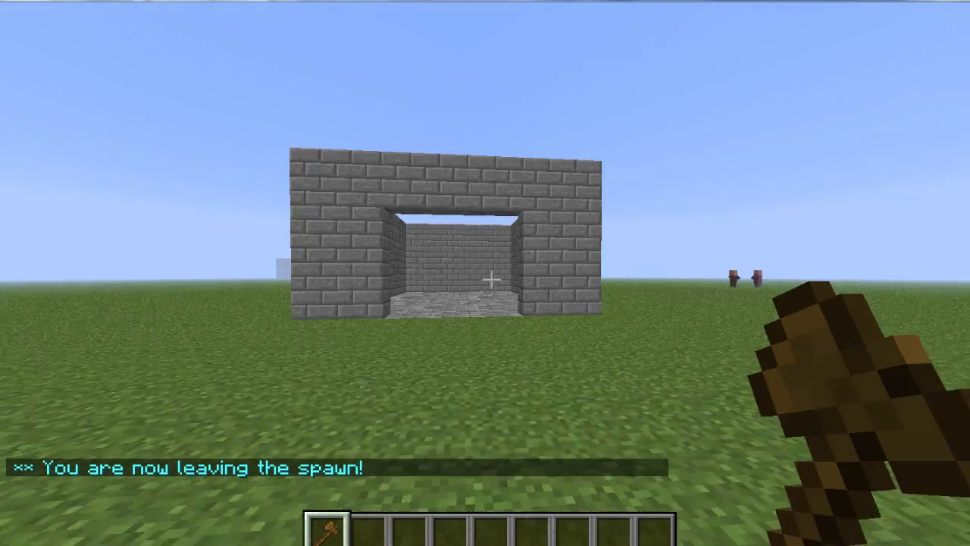
pyautogui.press('w')
pyautogui.press('space')
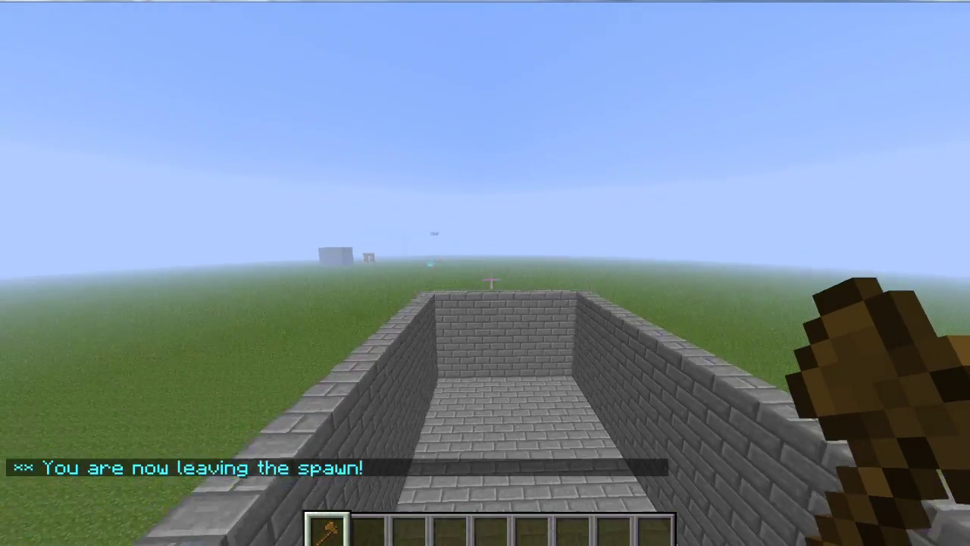
pyautogui.press('w')
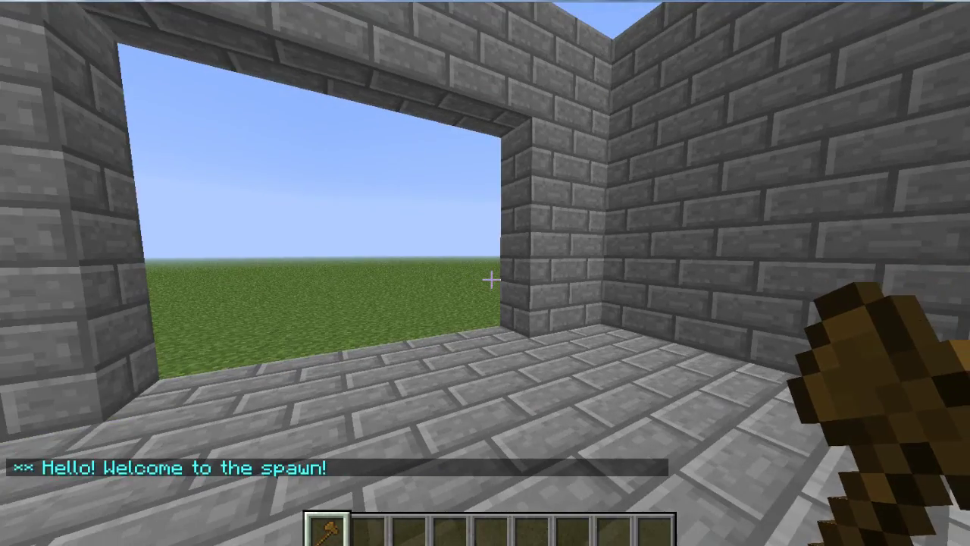
pyautogui.press('w')
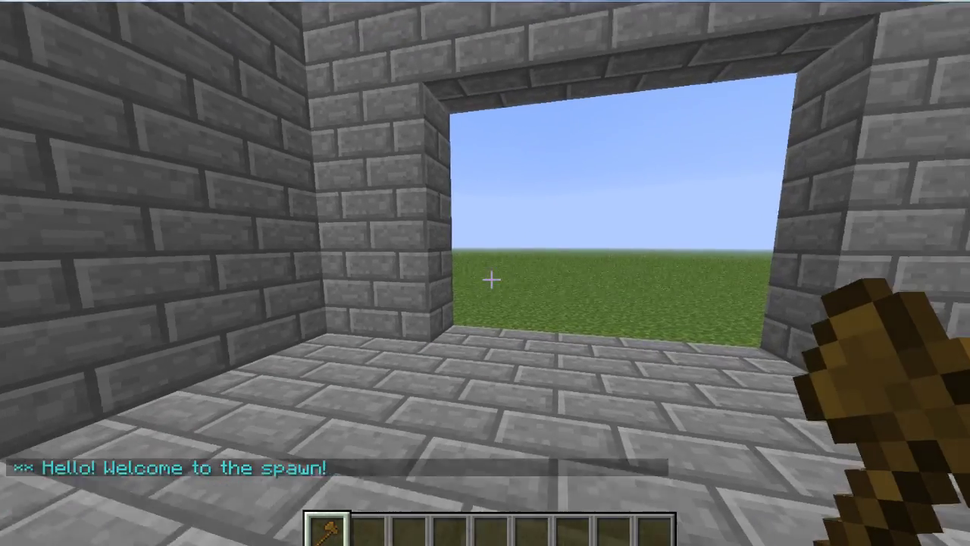